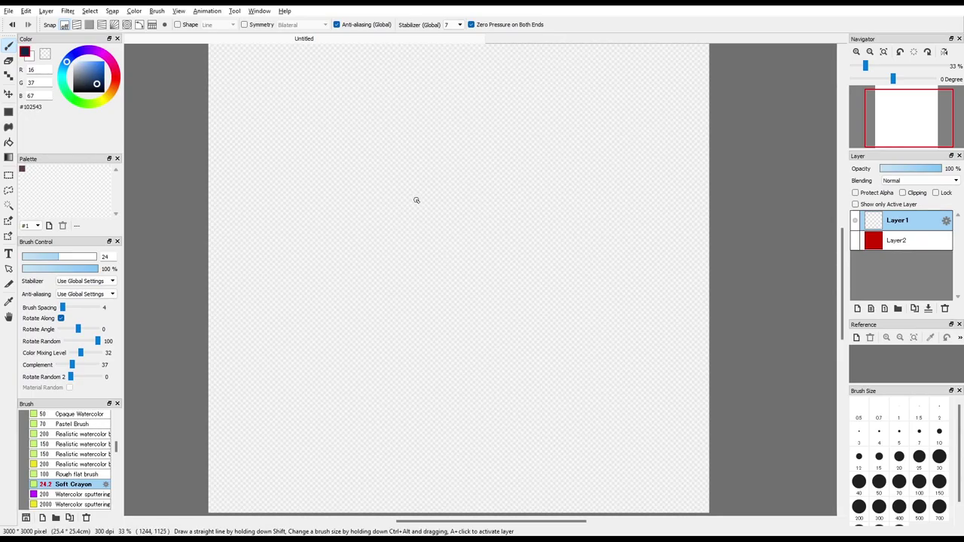
pyautogui.click(79, 257)
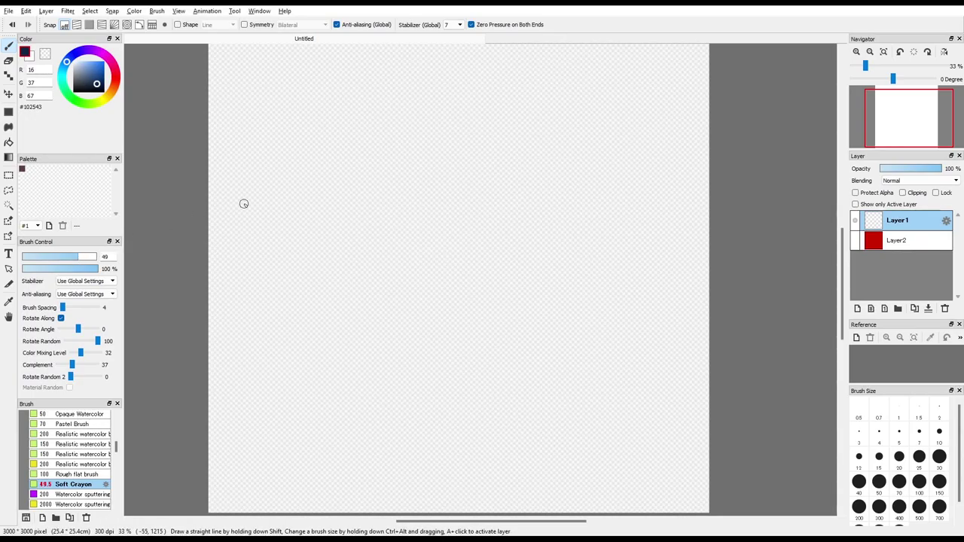
pyautogui.moveTo(339, 241)
pyautogui.mouseDown()
pyautogui.moveTo(342, 198)
pyautogui.moveTo(368, 173)
pyautogui.moveTo(370, 149)
pyautogui.moveTo(420, 116)
pyautogui.moveTo(493, 106)
pyautogui.moveTo(573, 146)
pyautogui.moveTo(570, 193)
pyautogui.mouseUp()
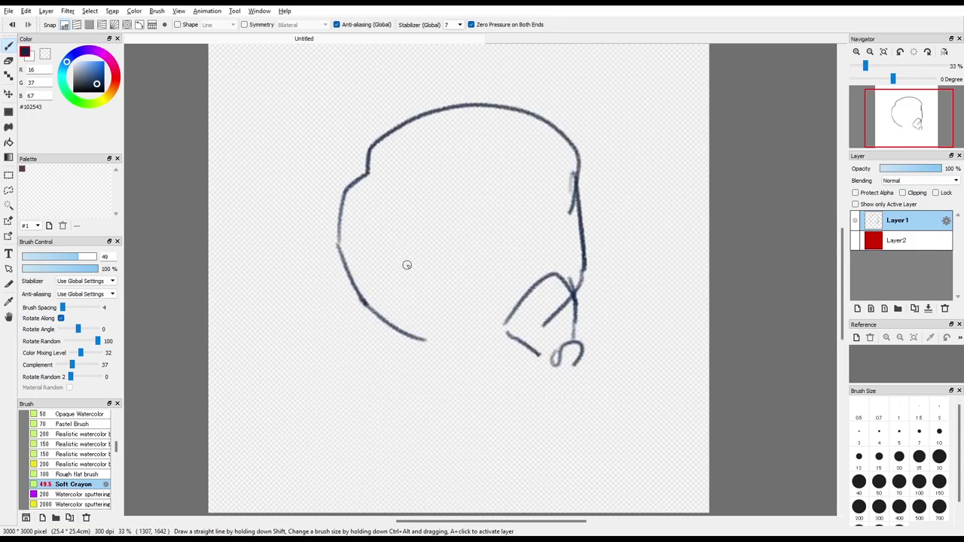
pyautogui.moveTo(424, 341); pyautogui.dragTo(523, 312)
pyautogui.press('Delete')
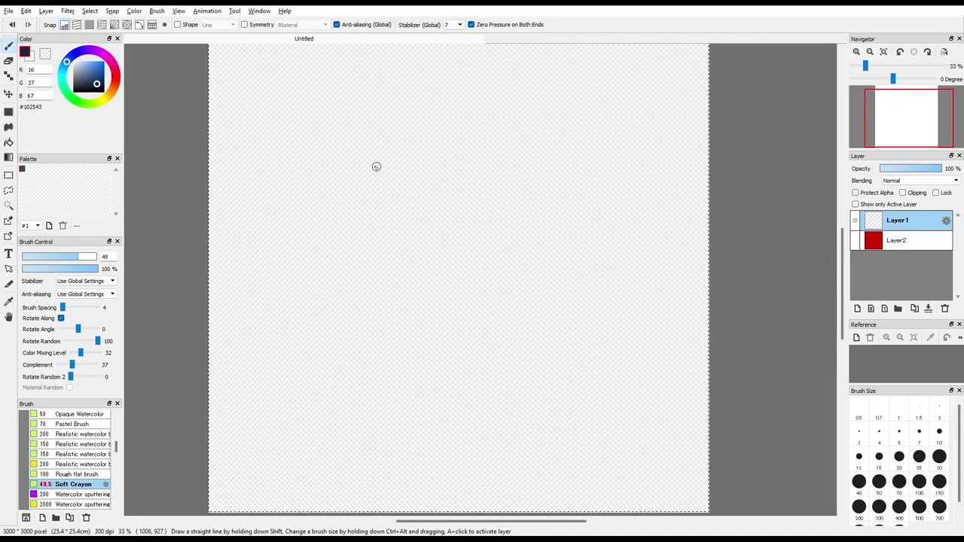
pyautogui.moveTo(496, 103)
pyautogui.mouseDown()
pyautogui.moveTo(368, 211)
pyautogui.moveTo(363, 232)
pyautogui.mouseUp()
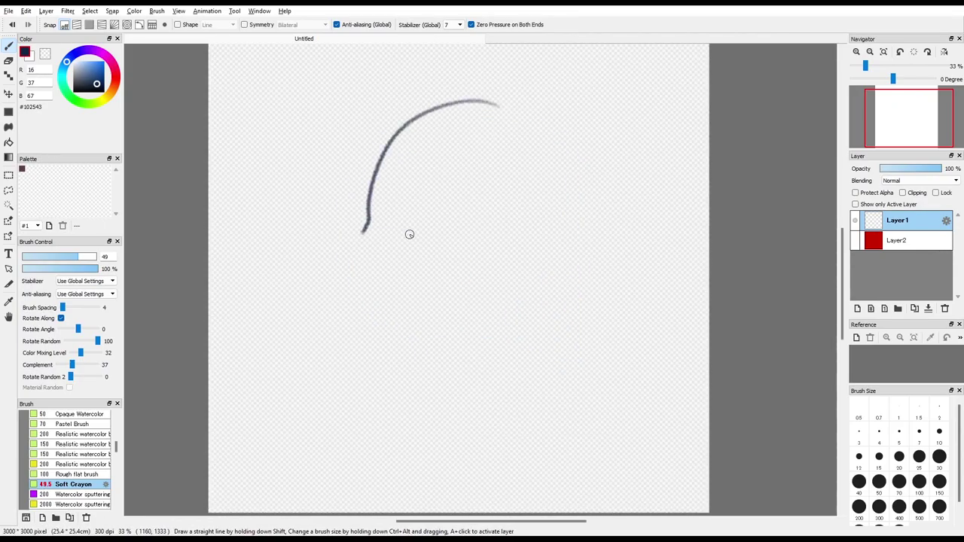
pyautogui.hotkey('ctrl', 'z')
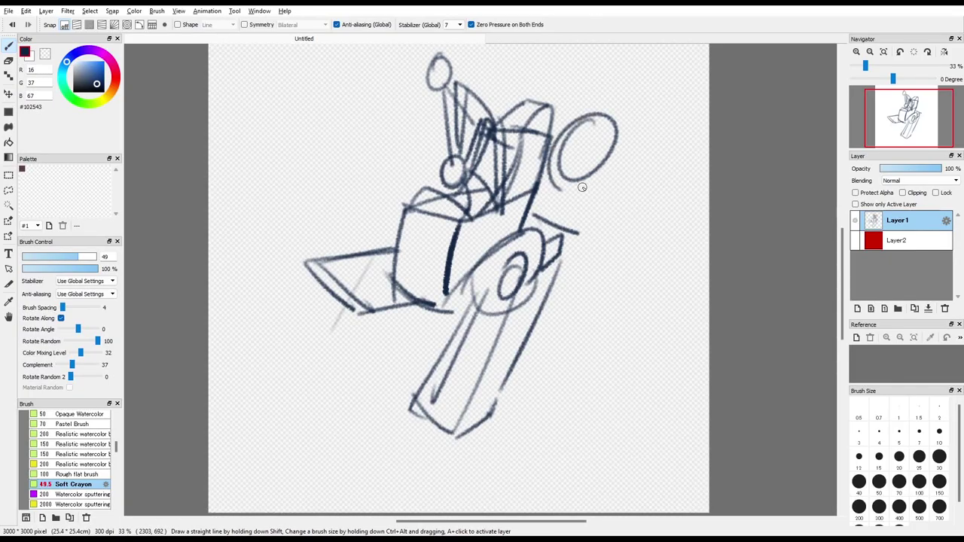
pyautogui.moveTo(602, 139); pyautogui.dragTo(612, 256)
pyautogui.moveTo(585, 170); pyautogui.dragTo(591, 284)
pyautogui.moveTo(614, 186)
pyautogui.mouseDown()
pyautogui.moveTo(619, 252)
pyautogui.moveTo(637, 275)
pyautogui.moveTo(626, 331)
pyautogui.mouseUp()
pyautogui.moveTo(612, 247)
pyautogui.mouseDown()
pyautogui.moveTo(600, 340)
pyautogui.moveTo(658, 288)
pyautogui.moveTo(601, 332)
pyautogui.mouseUp()
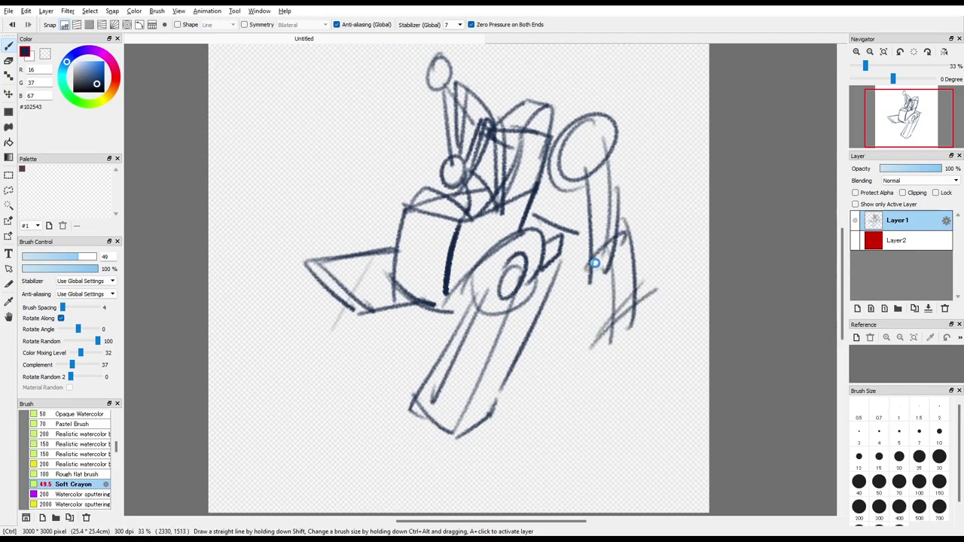
pyautogui.hotkey('ctrl', 'a')
pyautogui.press('Delete')
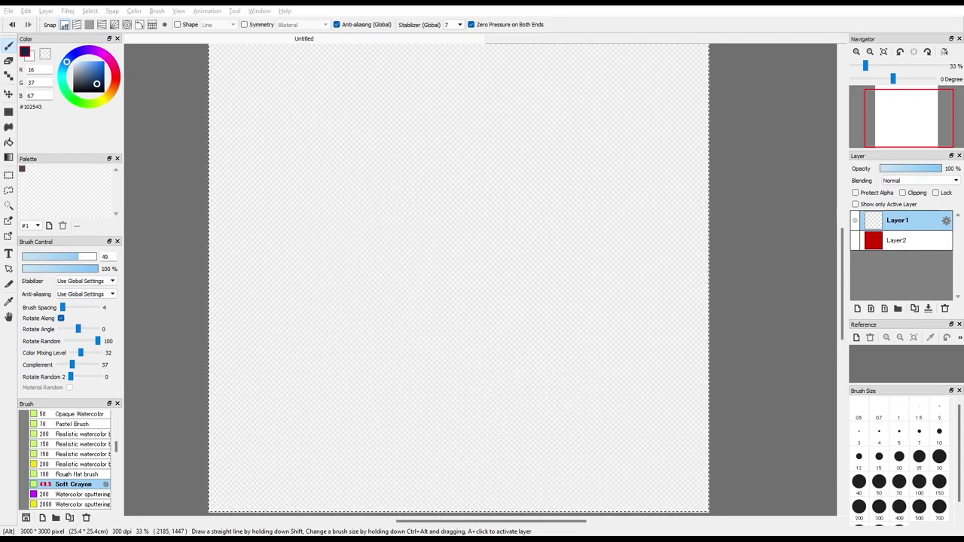
pyautogui.moveTo(443, 125)
pyautogui.mouseDown()
pyautogui.moveTo(388, 195)
pyautogui.moveTo(459, 193)
pyautogui.moveTo(457, 114)
pyautogui.moveTo(549, 161)
pyautogui.mouseUp()
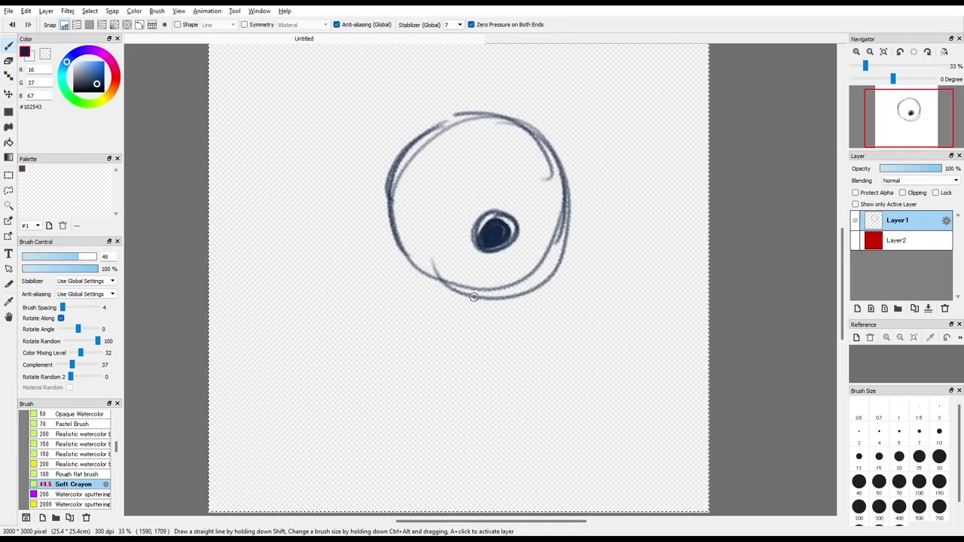
pyautogui.moveTo(392, 189); pyautogui.dragTo(461, 290)
pyautogui.moveTo(397, 208); pyautogui.dragTo(465, 284)
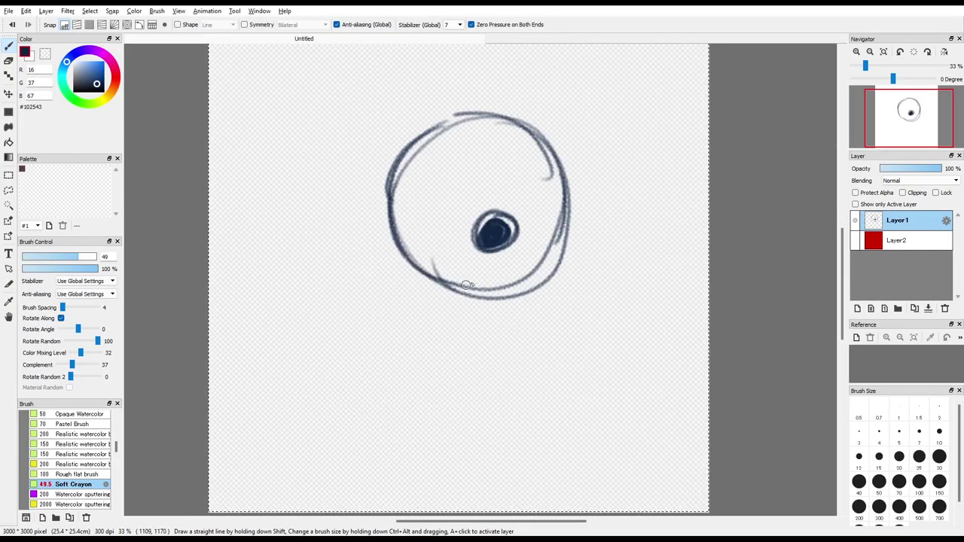
pyautogui.hotkey('alt', 'Tab')
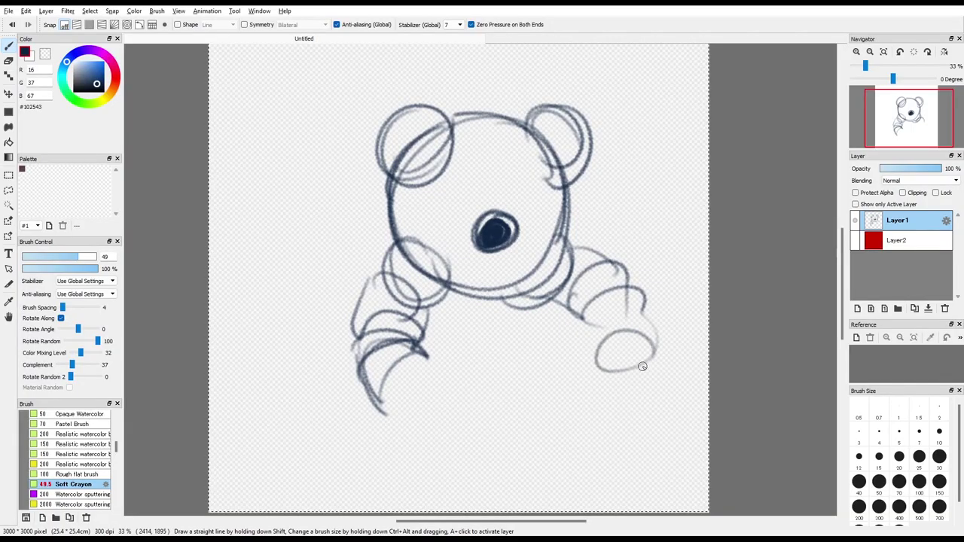
pyautogui.moveTo(642, 367)
pyautogui.mouseDown()
pyautogui.moveTo(586, 408)
pyautogui.moveTo(625, 359)
pyautogui.mouseUp()
pyautogui.moveTo(383, 134)
pyautogui.mouseDown()
pyautogui.moveTo(339, 171)
pyautogui.moveTo(356, 107)
pyautogui.moveTo(385, 111)
pyautogui.moveTo(330, 197)
pyautogui.mouseUp()
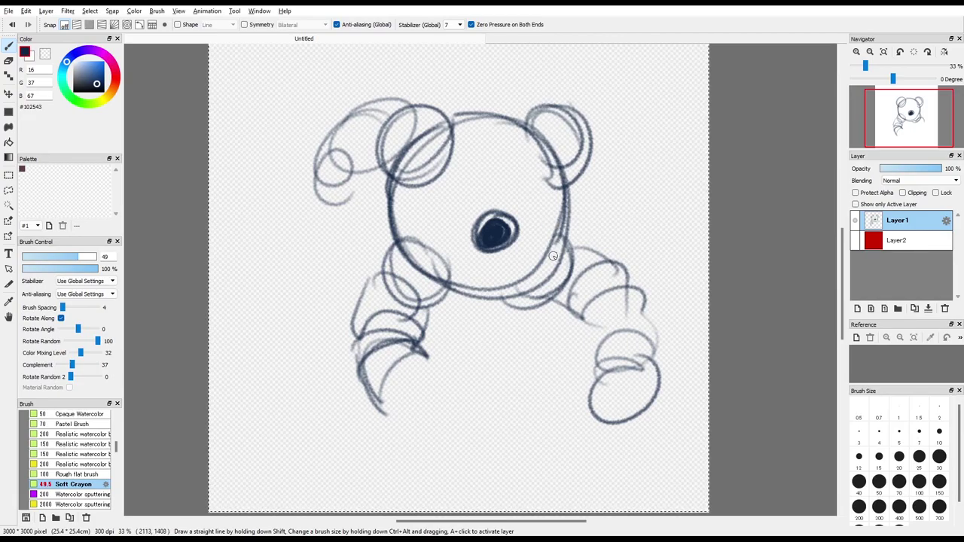
pyautogui.press('Delete')
pyautogui.moveTo(89, 256); pyautogui.dragTo(96, 256)
pyautogui.moveTo(512, 132)
pyautogui.mouseDown()
pyautogui.moveTo(383, 165)
pyautogui.moveTo(482, 301)
pyautogui.mouseUp()
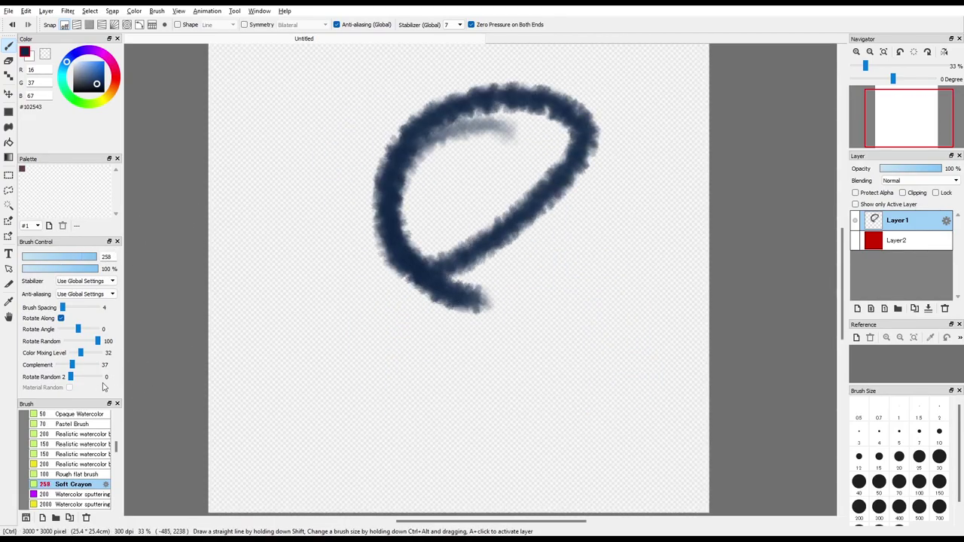
pyautogui.press('Delete')
# Step: Switch to the Watercolor brush
pyautogui.moveTo(116, 446); pyautogui.dragTo(117, 462)
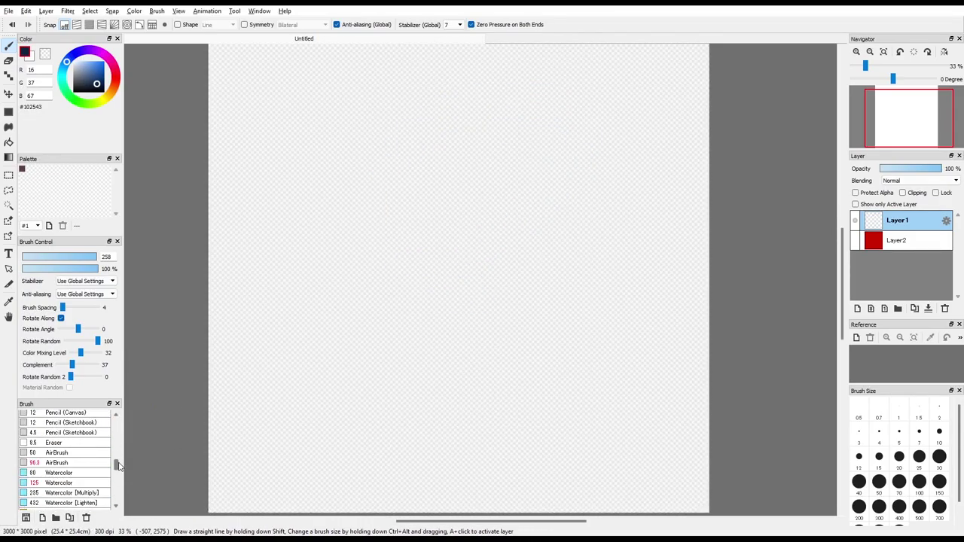
pyautogui.click(60, 483)
pyautogui.moveTo(411, 145)
pyautogui.mouseDown()
pyautogui.moveTo(302, 197)
pyautogui.moveTo(312, 309)
pyautogui.moveTo(399, 126)
pyautogui.mouseUp()
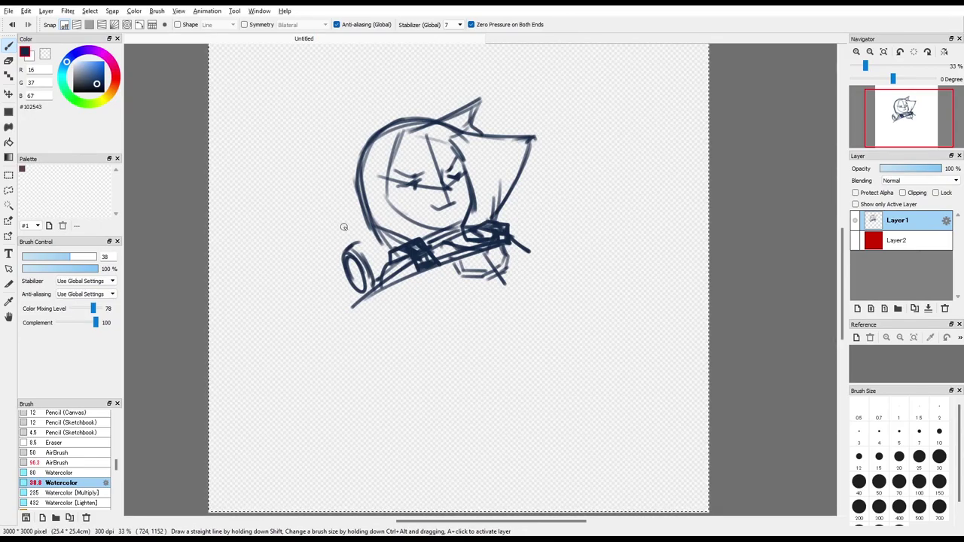
pyautogui.moveTo(325, 197)
pyautogui.mouseDown()
pyautogui.moveTo(360, 247)
pyautogui.moveTo(331, 176)
pyautogui.moveTo(368, 256)
pyautogui.moveTo(360, 243)
pyautogui.mouseUp()
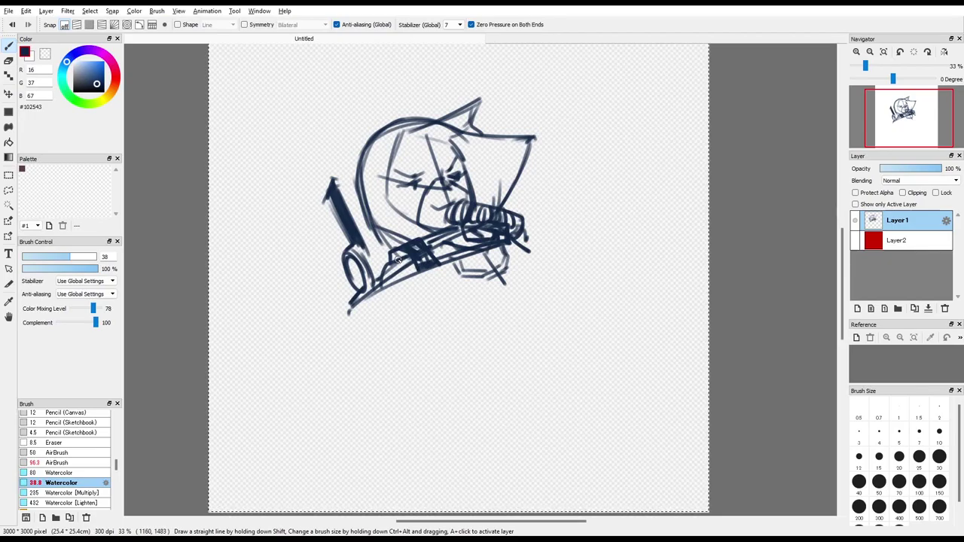
pyautogui.moveTo(407, 265); pyautogui.dragTo(443, 241)
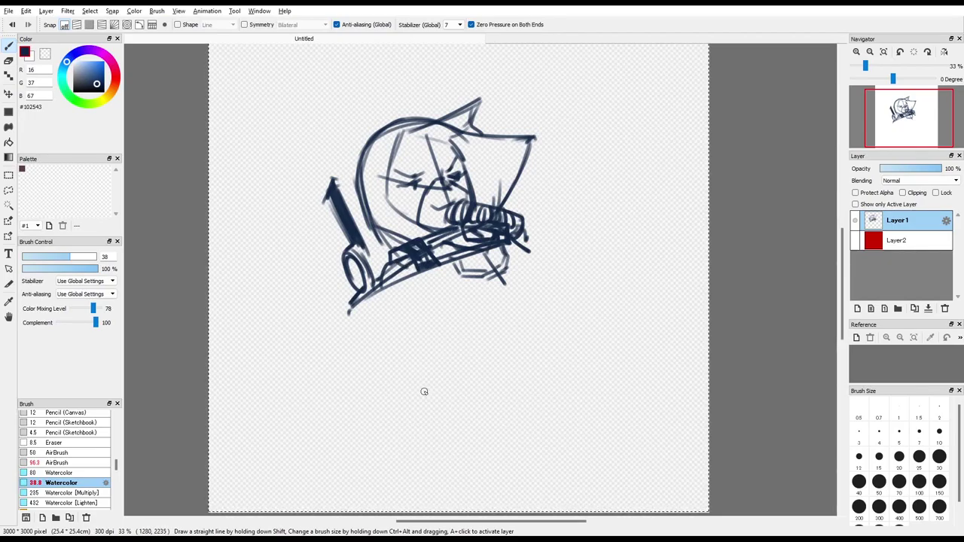
pyautogui.press('alt')
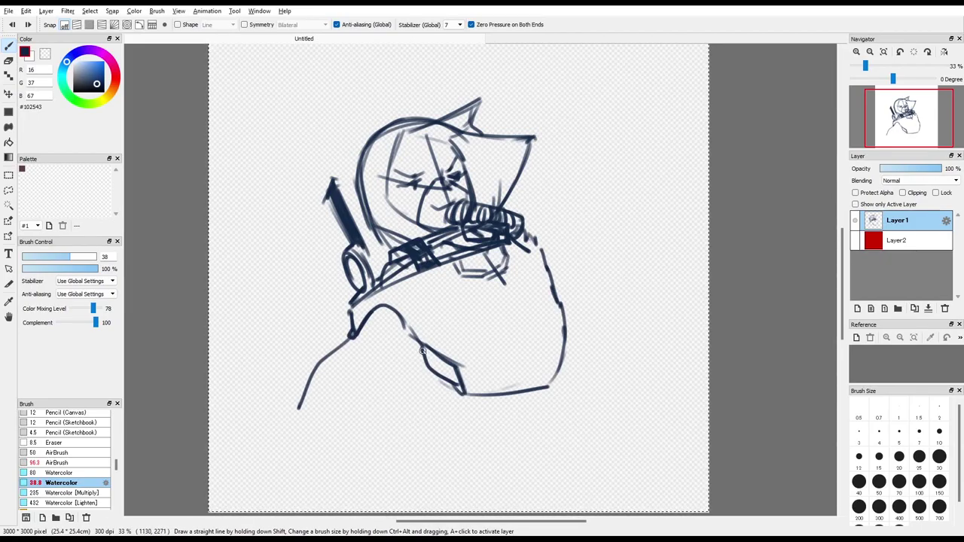
pyautogui.moveTo(420, 345)
pyautogui.mouseDown()
pyautogui.moveTo(403, 402)
pyautogui.moveTo(366, 452)
pyautogui.mouseUp()
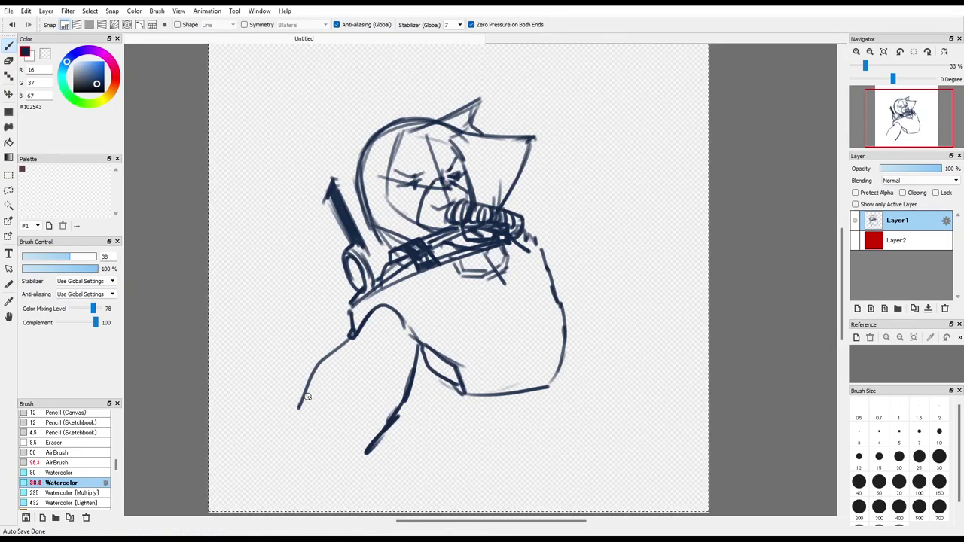
pyautogui.press('Delete')
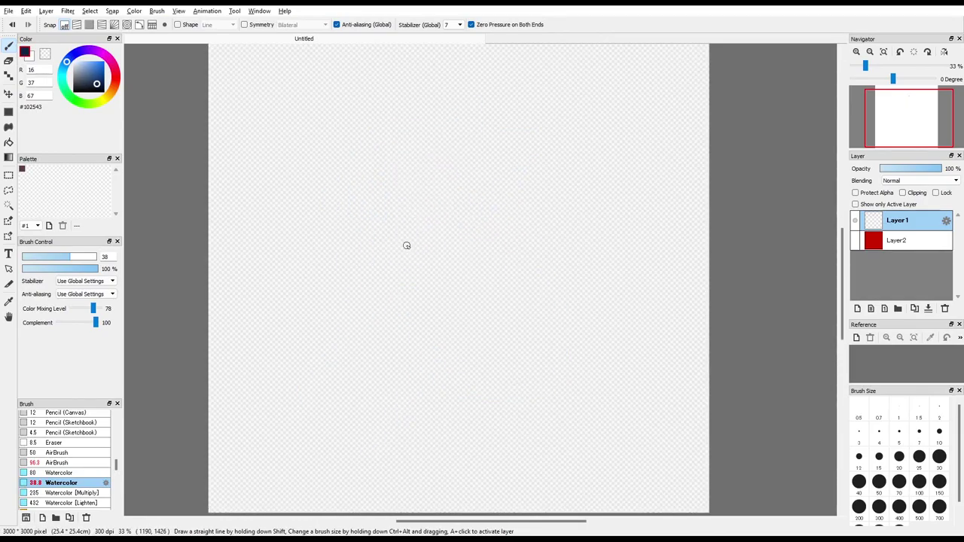
# Step: Sketch a round head, tapered torso and shoulders for a full-body figure in the upper middle of the canvas with dark blue #102543
pyautogui.moveTo(422, 131); pyautogui.dragTo(440, 169)
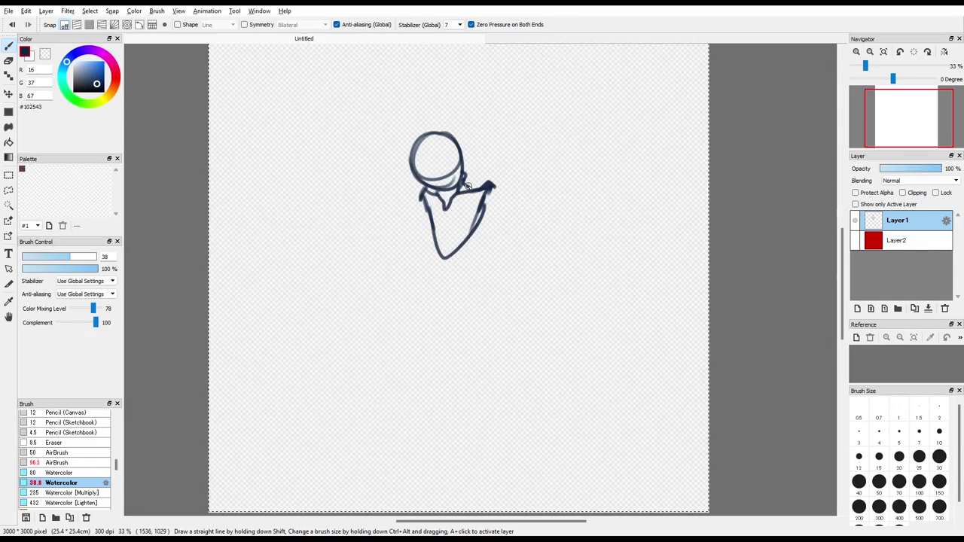
pyautogui.moveTo(466, 187); pyautogui.dragTo(488, 185)
pyautogui.moveTo(423, 196); pyautogui.dragTo(431, 191)
pyautogui.moveTo(486, 205); pyautogui.dragTo(503, 186)
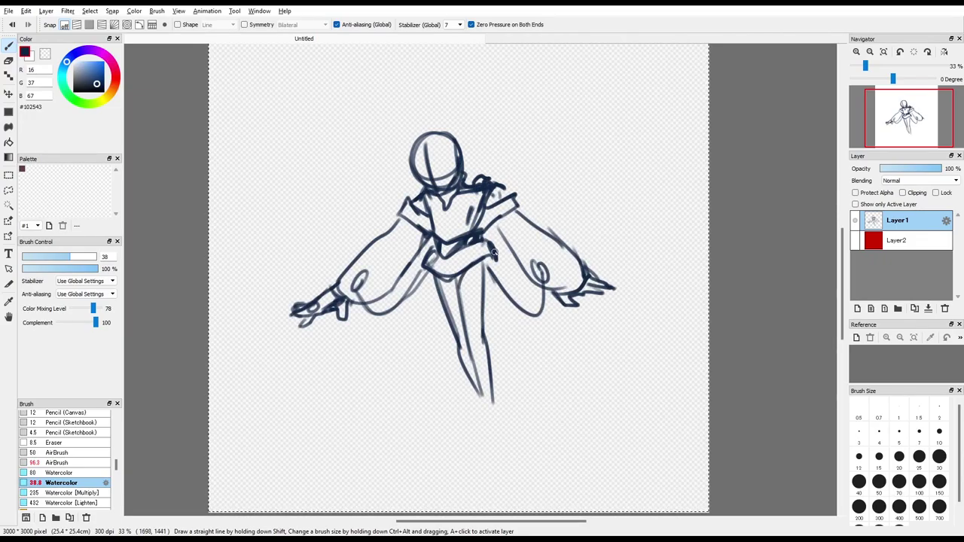
# Step: Sketch the chest and waist details on the figure's torso, undoing a stray chest stroke
pyautogui.moveTo(444, 206); pyautogui.dragTo(446, 245)
pyautogui.moveTo(460, 212)
pyautogui.mouseDown()
pyautogui.moveTo(453, 220)
pyautogui.moveTo(471, 206)
pyautogui.mouseUp()
pyautogui.hotkey('ctrl', 'z')
pyautogui.moveTo(470, 247); pyautogui.dragTo(483, 266)
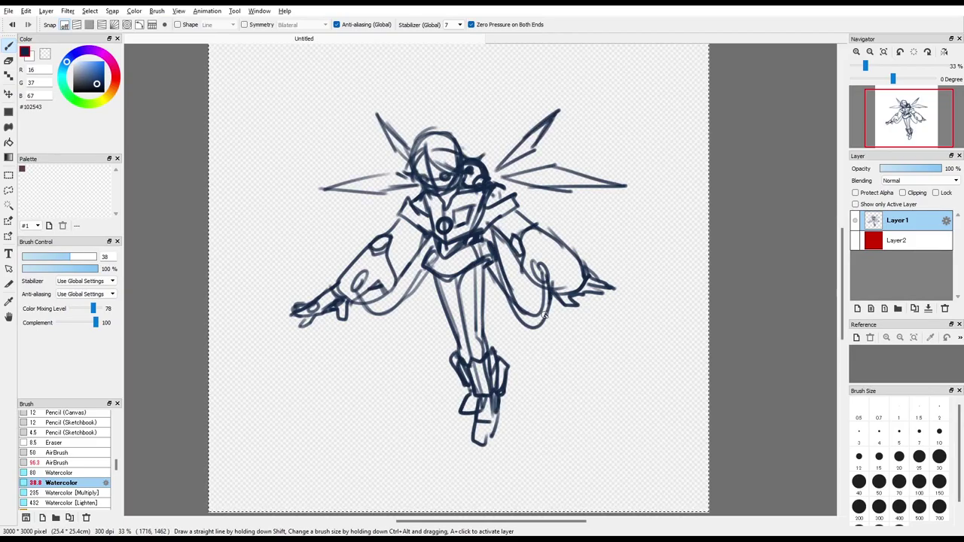
# Step: Reinforce the hanging loops beneath the two puffy sleeves and the line beside the hip
pyautogui.moveTo(520, 305); pyautogui.dragTo(550, 324)
pyautogui.moveTo(527, 328); pyautogui.dragTo(494, 263)
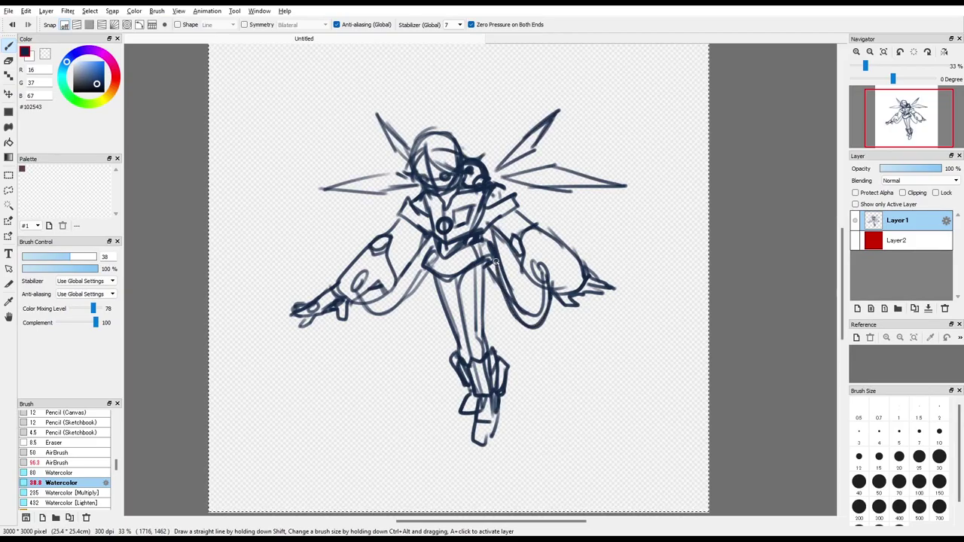
pyautogui.moveTo(367, 298); pyautogui.dragTo(402, 304)
pyautogui.hotkey('ctrl', 's')
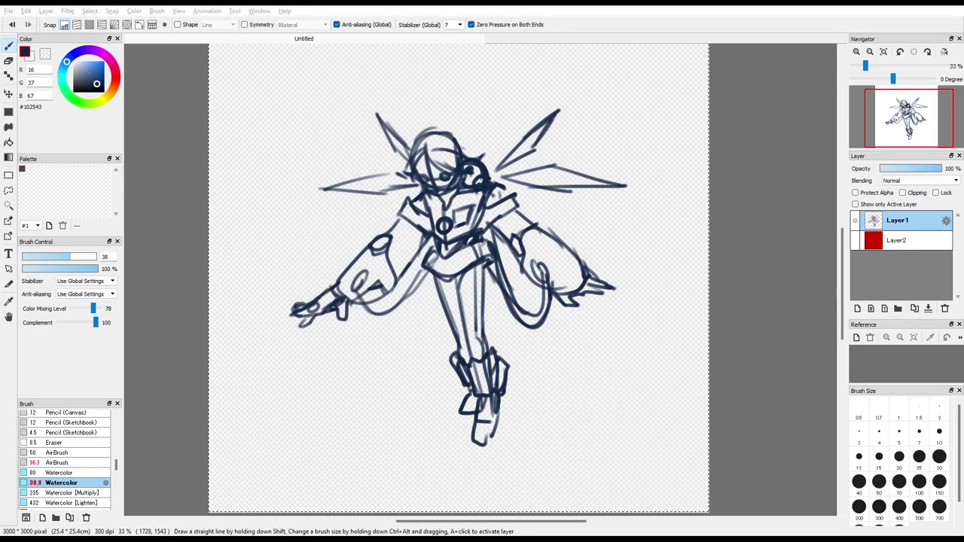
pyautogui.moveTo(495, 269); pyautogui.dragTo(492, 270)
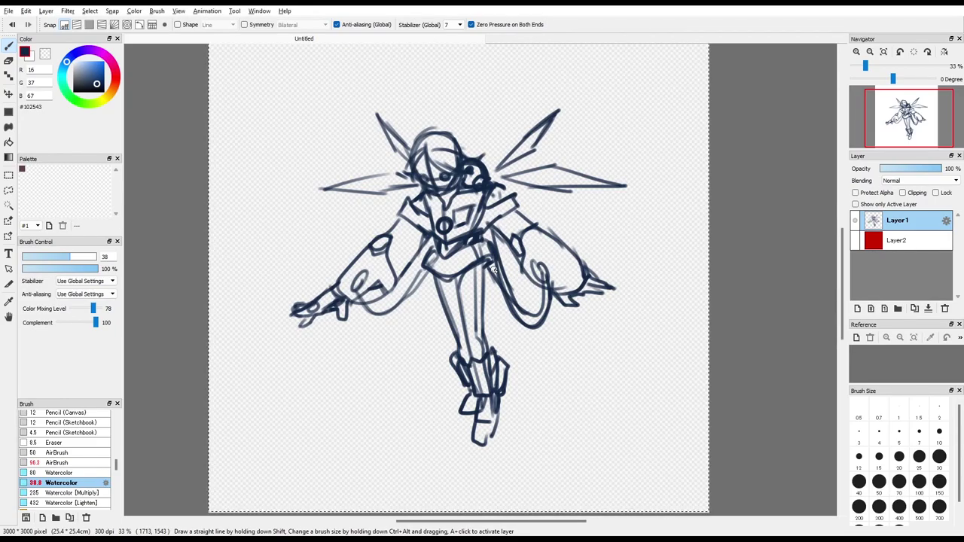
# Step: Add a new layer above the sketch and lower Layer1's opacity to 17%
pyautogui.click(859, 308)
pyautogui.click(894, 241)
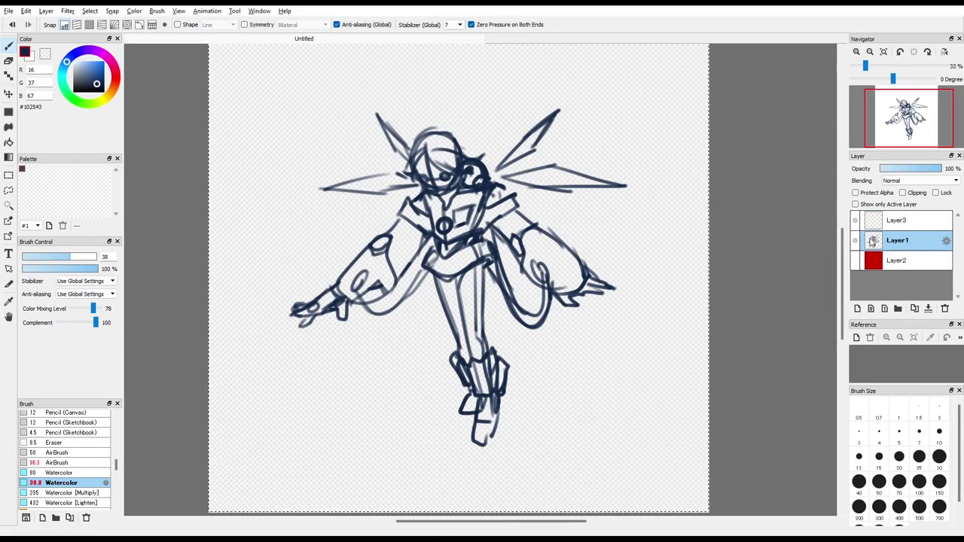
pyautogui.click(855, 240)
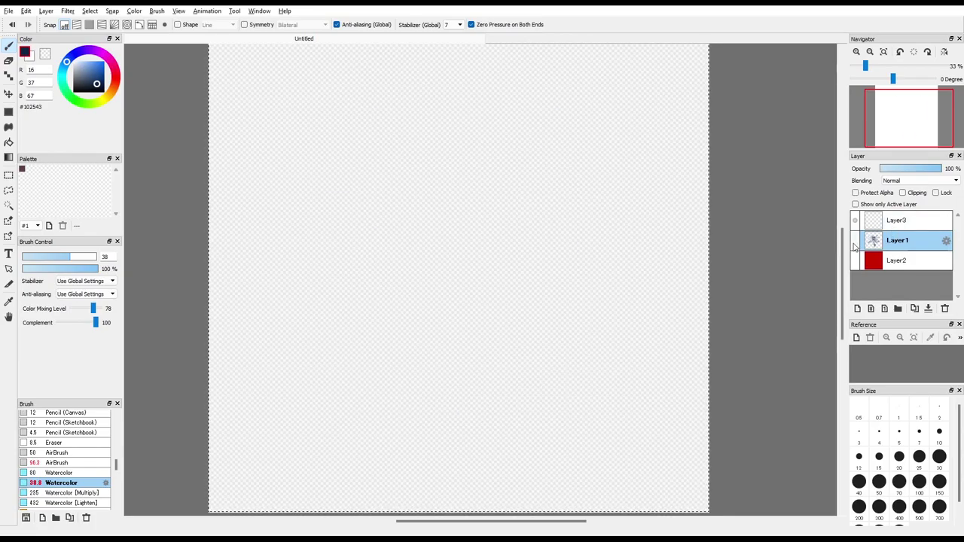
pyautogui.click(854, 241)
pyautogui.moveTo(907, 169); pyautogui.dragTo(890, 169)
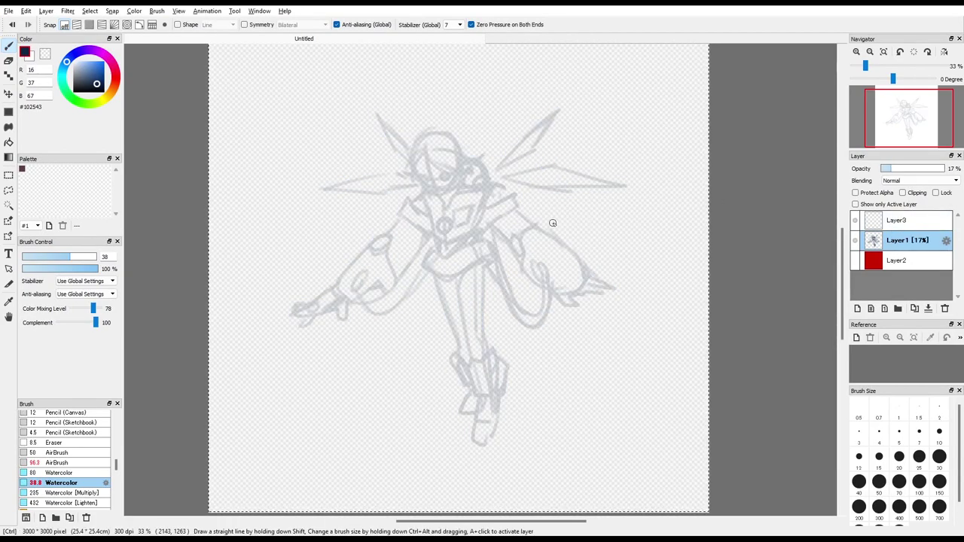
# Step: Transform the faded Layer1 sketch, scaling it down into the lower-right corner of the canvas as a small reference
pyautogui.hotkey('ctrl', 't')
pyautogui.click(870, 52)
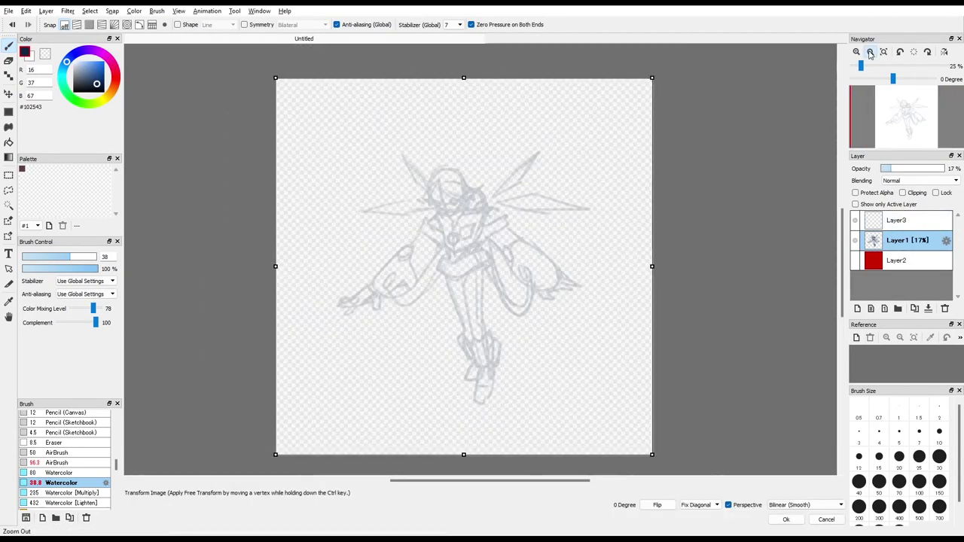
pyautogui.click(870, 52)
pyautogui.moveTo(344, 146)
pyautogui.mouseDown()
pyautogui.moveTo(474, 237)
pyautogui.moveTo(564, 321)
pyautogui.mouseUp()
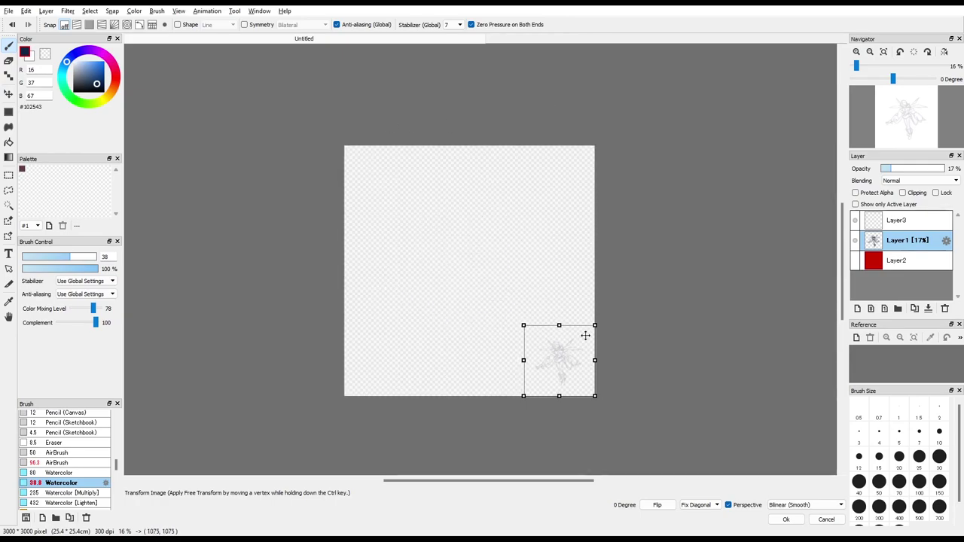
pyautogui.click(786, 519)
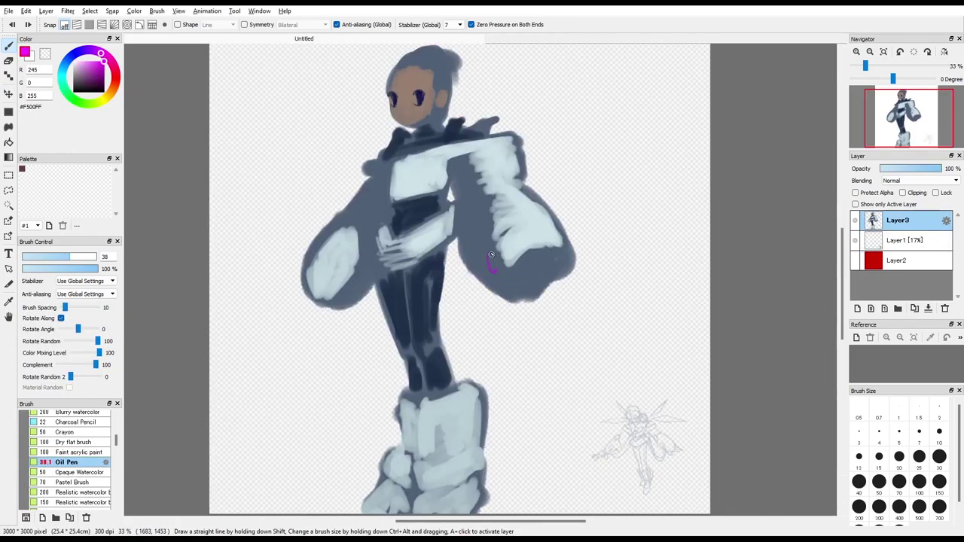
# Step: Paint a magenta #F500FF oval on each of the two bulky forearms with the Oil Pen, enlarging the brush to 48
pyautogui.moveTo(488, 258); pyautogui.dragTo(491, 268)
pyautogui.click(77, 257)
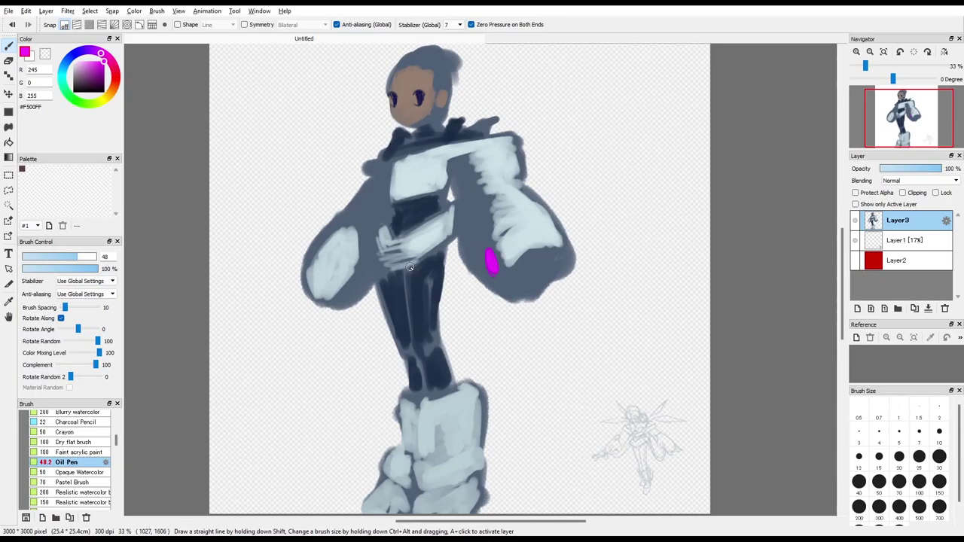
pyautogui.moveTo(341, 263); pyautogui.dragTo(340, 272)
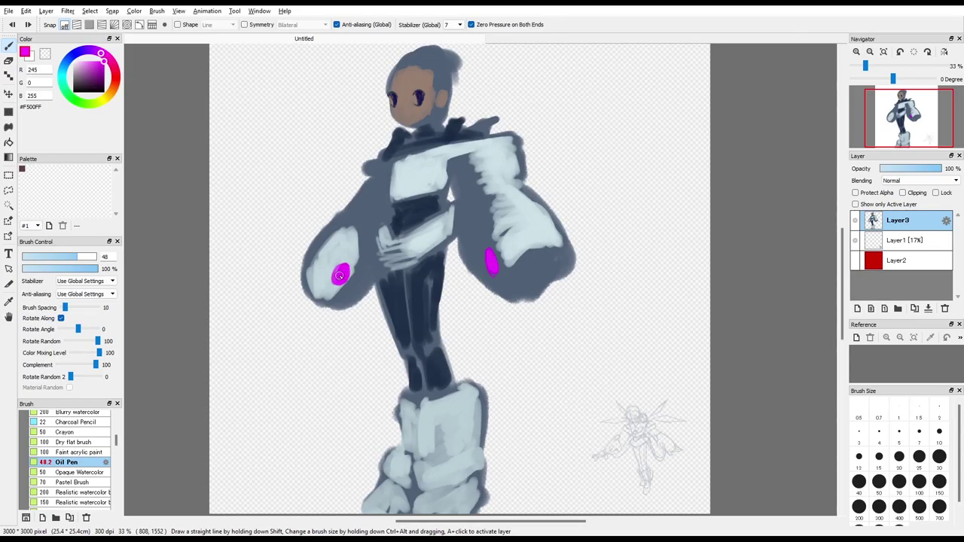
# Step: Trim the lower edge of the forearm nearer the canvas's left side using transparent colour at brush size 80
pyautogui.click(45, 54)
pyautogui.moveTo(86, 256); pyautogui.dragTo(96, 256)
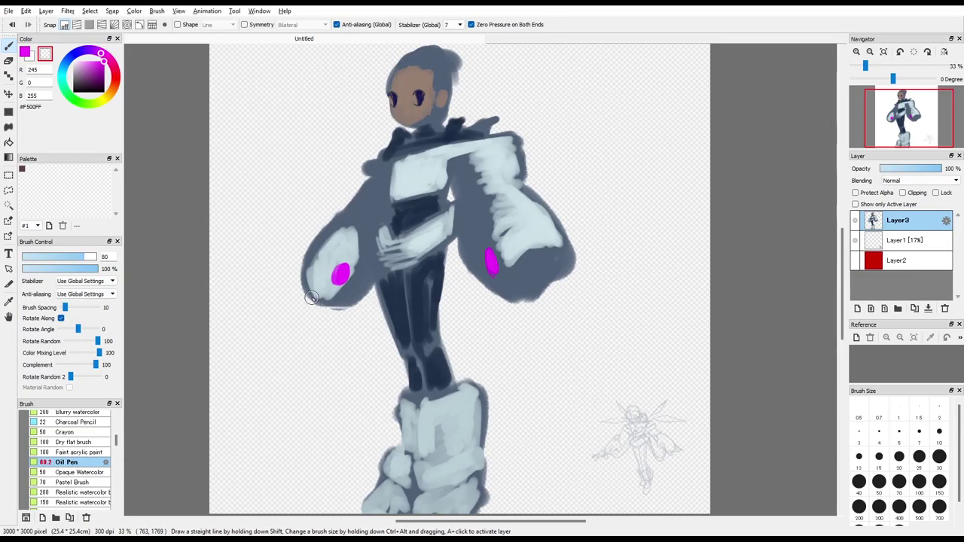
pyautogui.moveTo(299, 292)
pyautogui.mouseDown()
pyautogui.moveTo(332, 304)
pyautogui.moveTo(370, 292)
pyautogui.mouseUp()
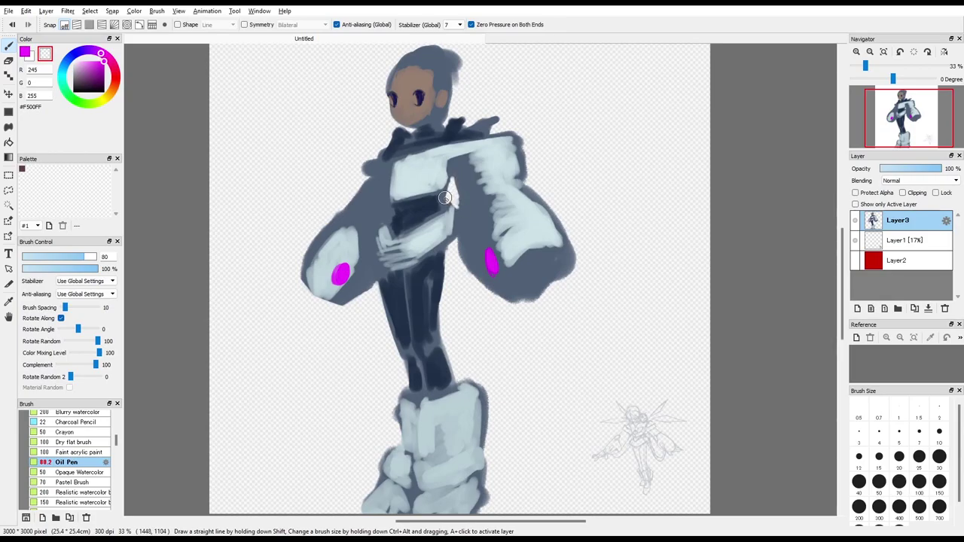
# Step: Clear the gap between the waist and the arm on the canvas's right side with transparent colour at brush size 80
pyautogui.moveTo(450, 204)
pyautogui.mouseDown()
pyautogui.moveTo(457, 249)
pyautogui.moveTo(453, 184)
pyautogui.moveTo(465, 271)
pyautogui.moveTo(463, 249)
pyautogui.mouseUp()
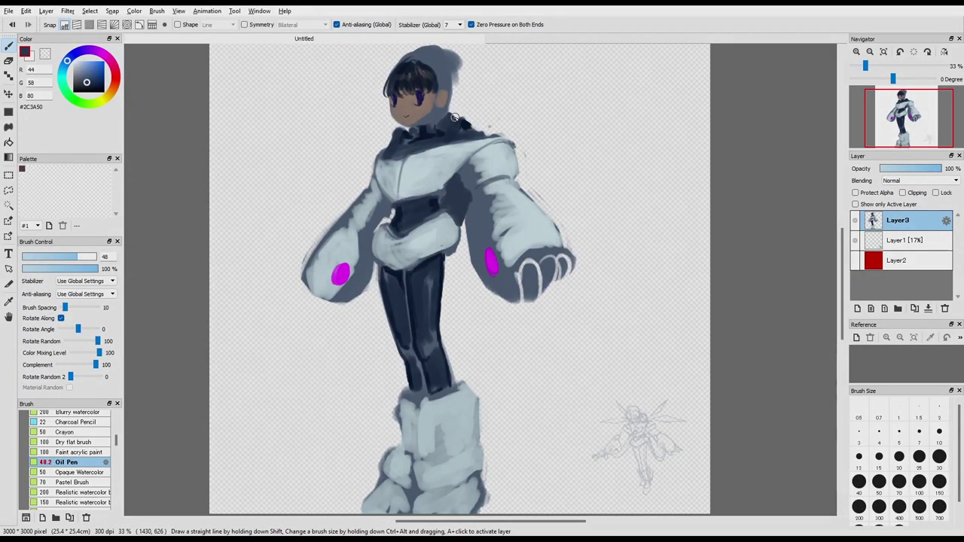
# Step: Paint a round light on the chest with a near-black #100611 rim, a magenta core and a pale pink #FBBAFF highlight
pyautogui.click(8, 305)
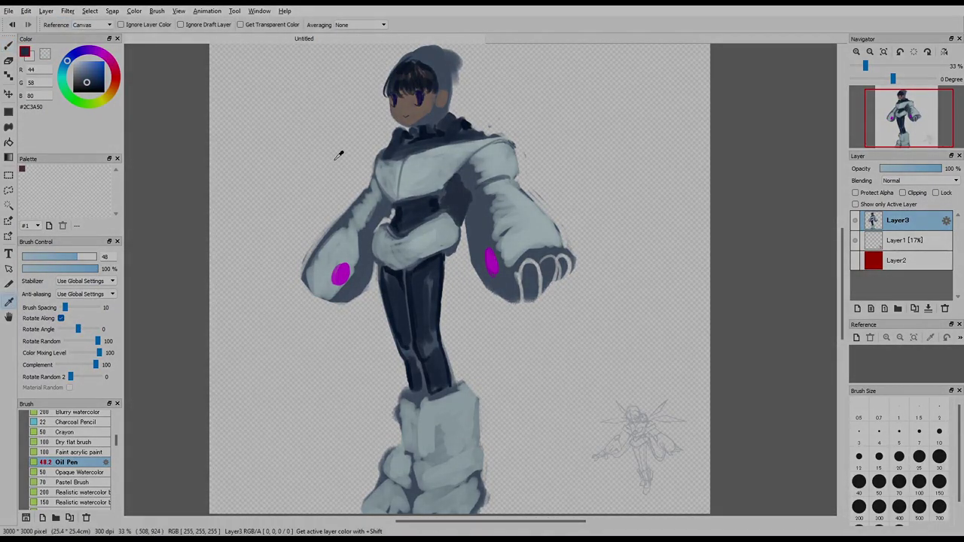
pyautogui.click(340, 274)
pyautogui.click(93, 90)
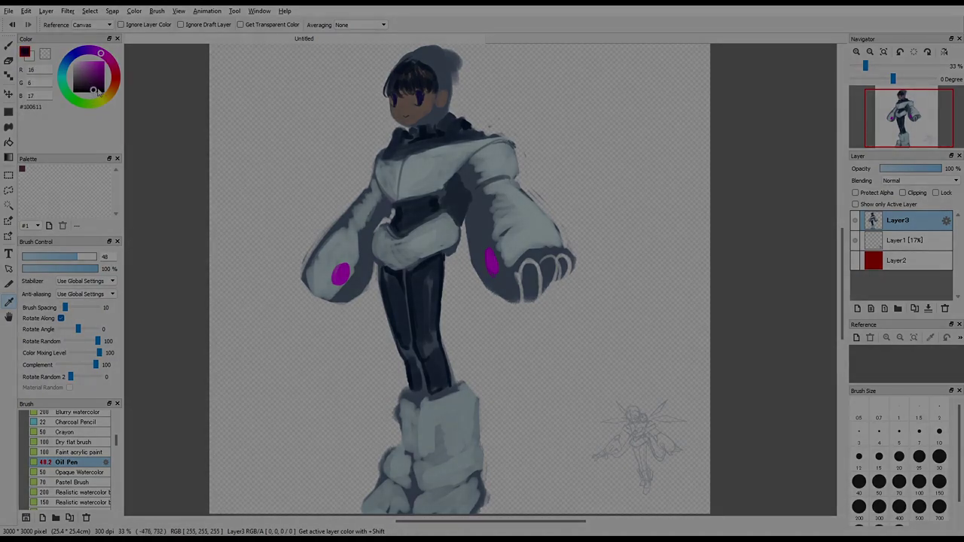
pyautogui.click(9, 47)
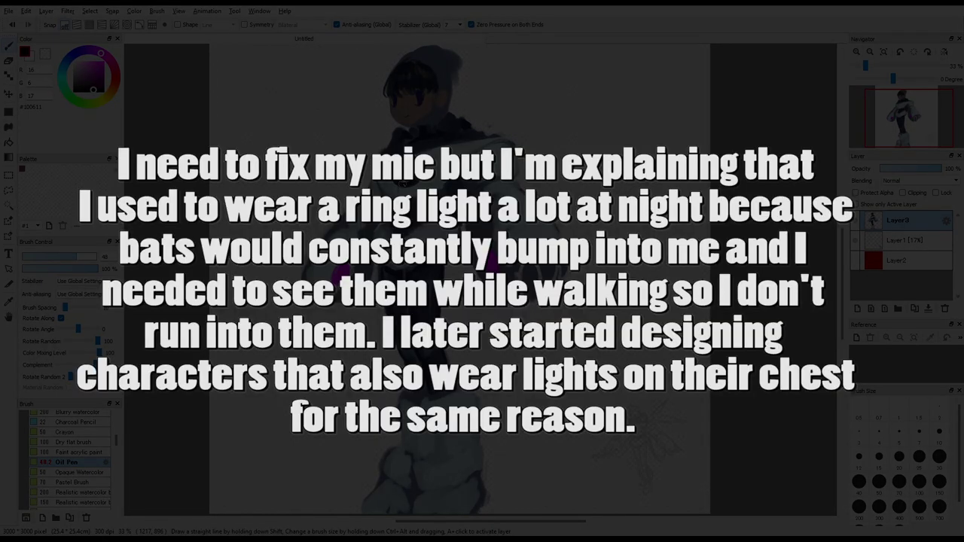
pyautogui.click(103, 62)
pyautogui.click(100, 84)
pyautogui.click(62, 254)
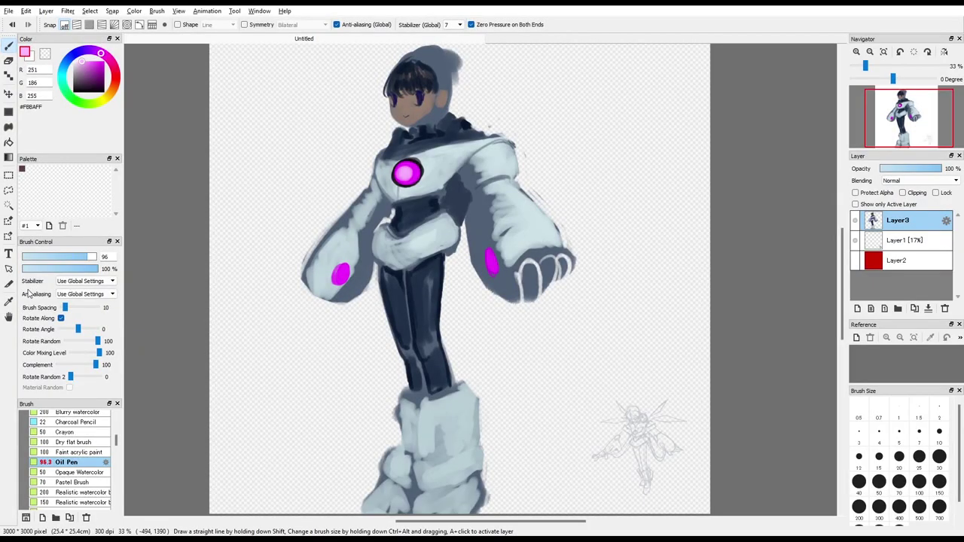
# Step: Paint dark navy fingers on both hands and define the armour joints, starting from #1F2F46 sampled on the bodysuit
pyautogui.click(8, 301)
pyautogui.keyDown('alt'); pyautogui.click(434, 253); pyautogui.keyUp('alt')
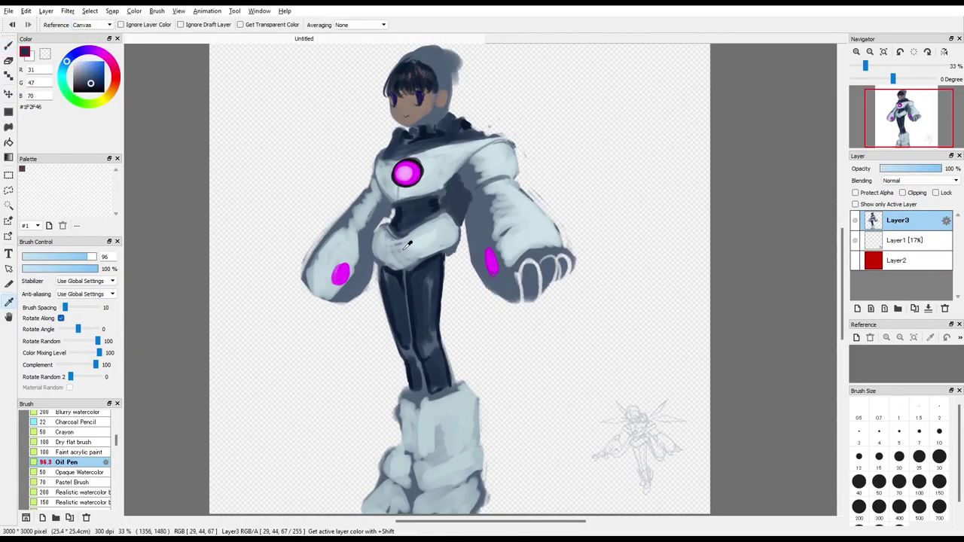
pyautogui.click(8, 46)
pyautogui.click(50, 257)
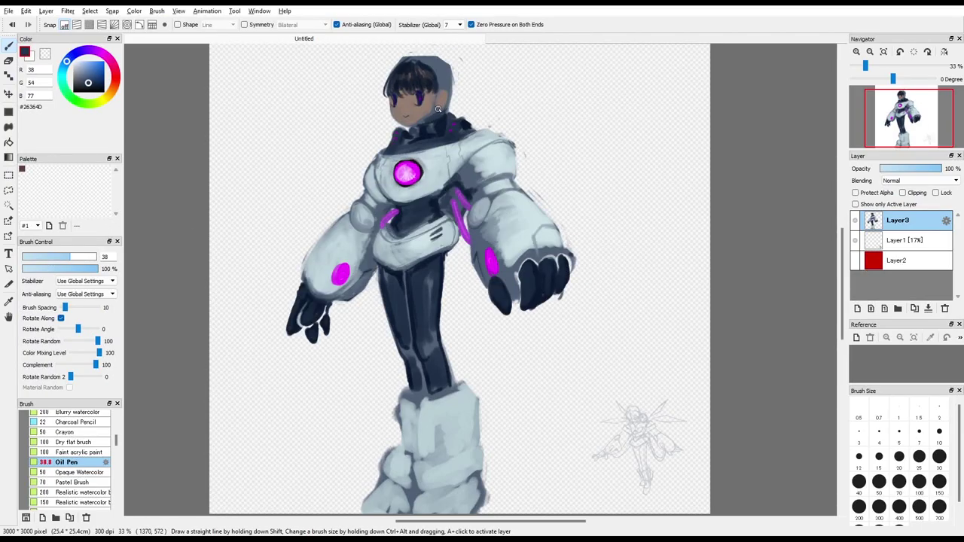
# Step: Cover the back of the hood with dark navy #26364D at brush size 46
pyautogui.click(76, 256)
pyautogui.moveTo(435, 65); pyautogui.dragTo(444, 92)
pyautogui.moveTo(430, 60); pyautogui.dragTo(451, 91)
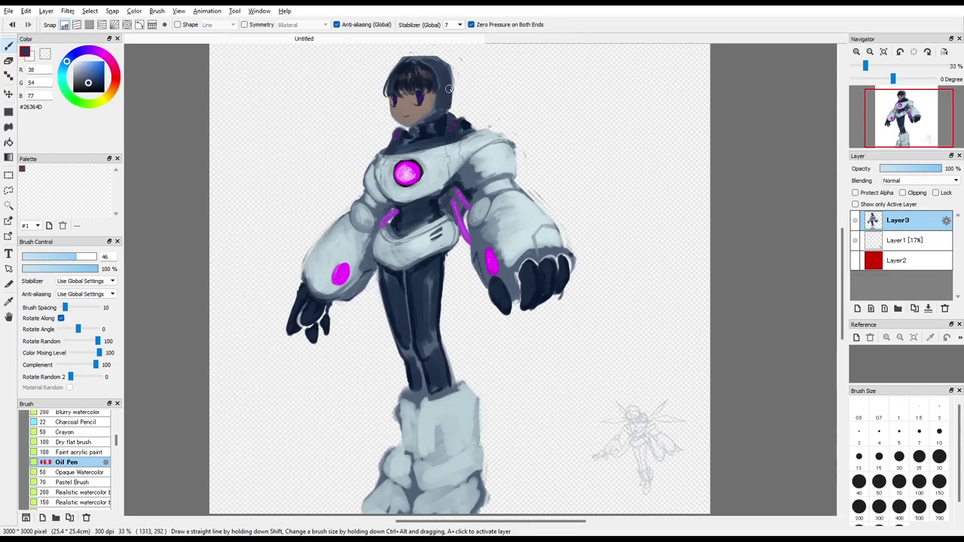
# Step: Refine the armour and boot plates using sampled navy #0C1A30 and pale blue-grey tones, adding side pads to the boots
pyautogui.press('alt')
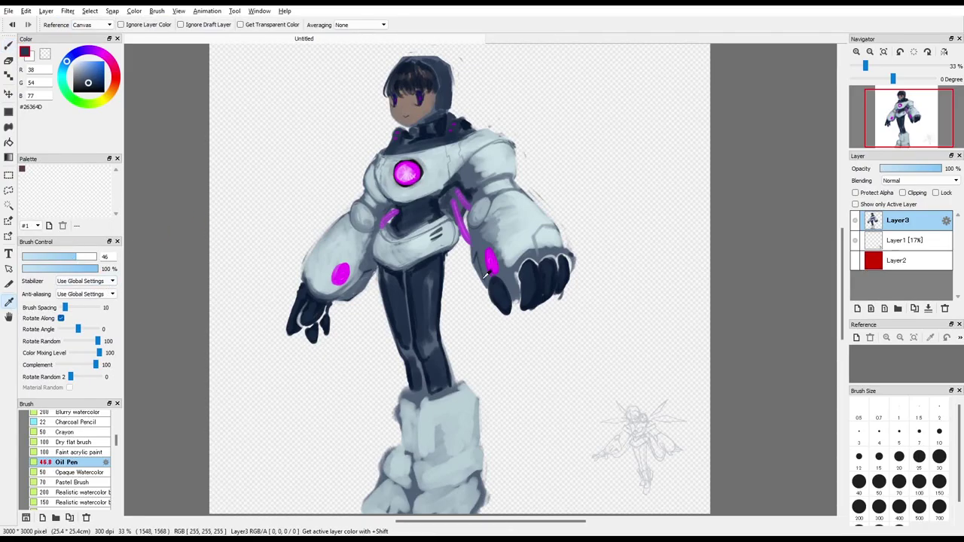
pyautogui.click(428, 257)
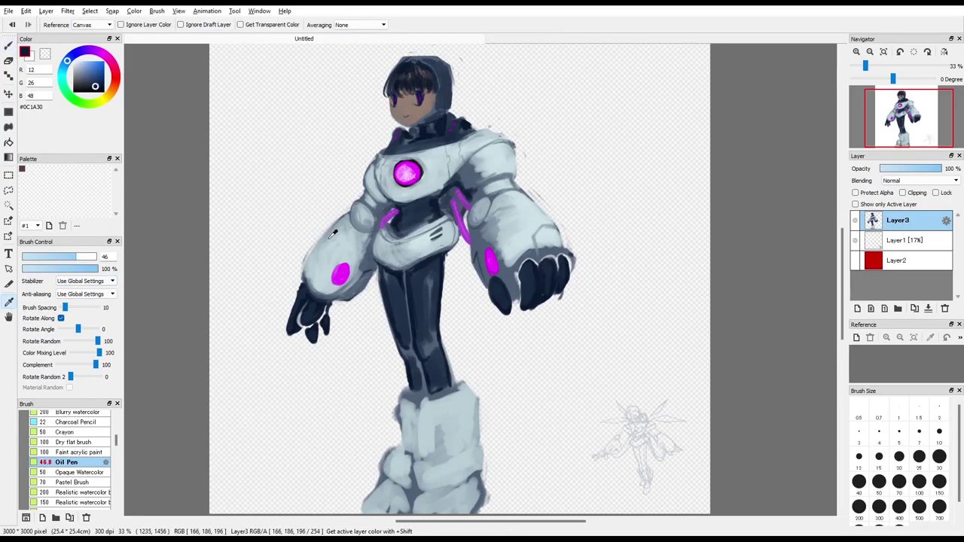
pyautogui.click(8, 45)
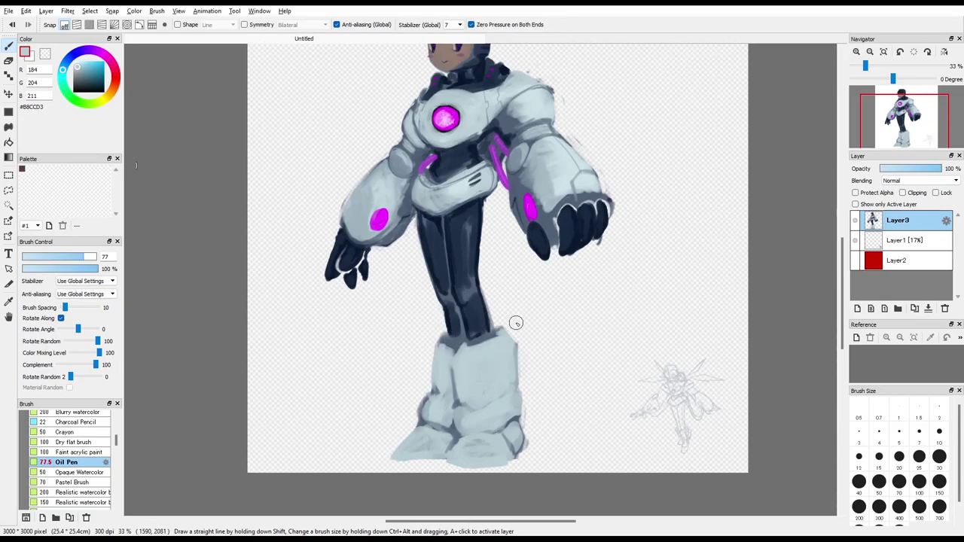
pyautogui.moveTo(914, 121); pyautogui.dragTo(916, 121)
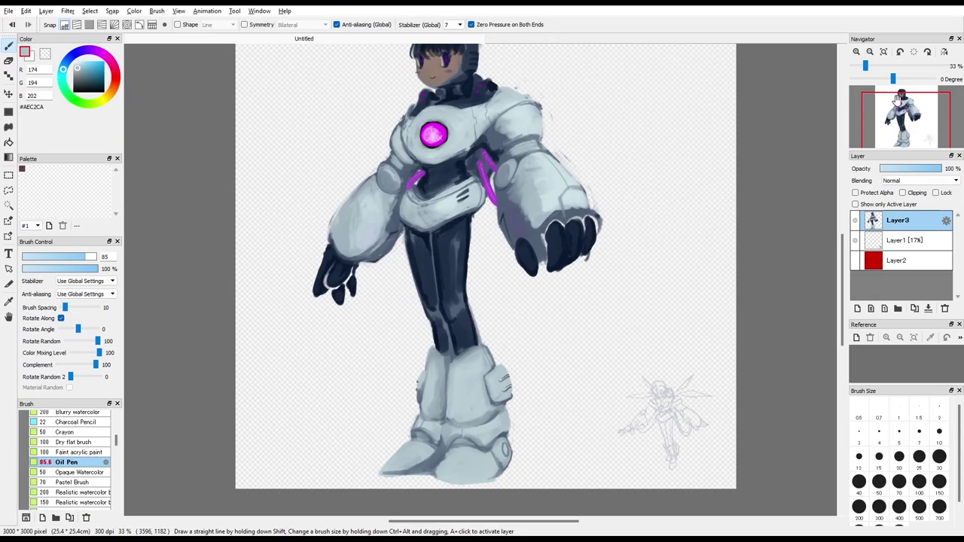
# Step: Show the red Layer2 background and refill it with dark purple
pyautogui.click(856, 259)
pyautogui.moveTo(903, 104); pyautogui.dragTo(906, 117)
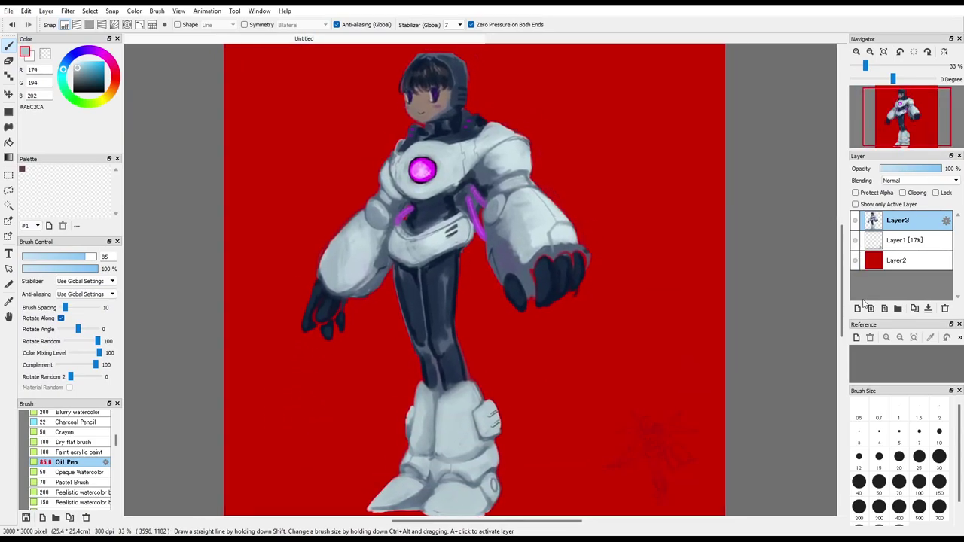
pyautogui.click(905, 259)
pyautogui.click(871, 52)
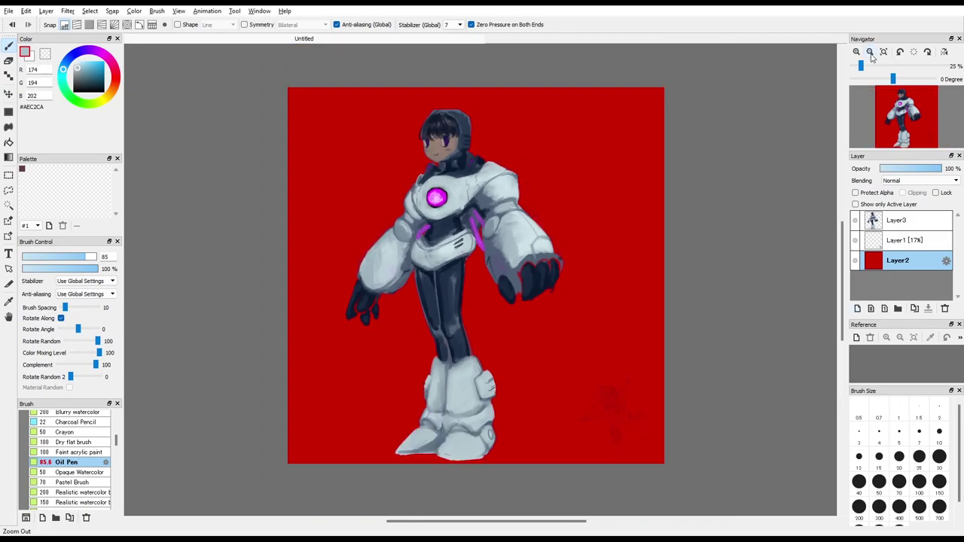
pyautogui.click(69, 58)
pyautogui.click(9, 112)
# Step: Paint magenta #F92AFF crystal wings on a new layer below the character and erase the upper line on the canvas's right side
pyautogui.moveTo(92, 73); pyautogui.dragTo(105, 61)
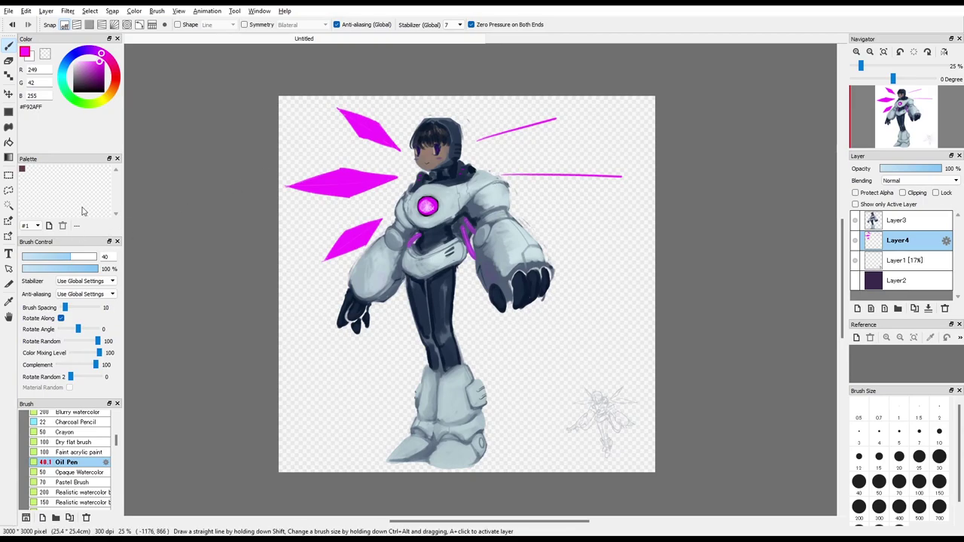
pyautogui.press('e')
pyautogui.moveTo(497, 132)
pyautogui.mouseDown()
pyautogui.moveTo(469, 148)
pyautogui.moveTo(550, 120)
pyautogui.mouseUp()
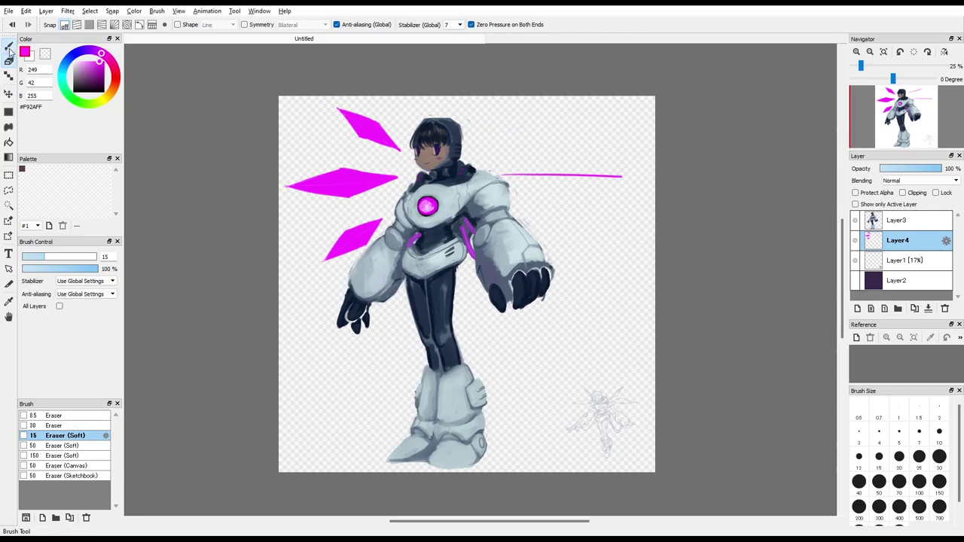
# Step: Outline a closed diamond crystal to the upper right of the head and bucket-fill it with magenta #F92AFF
pyautogui.click(8, 142)
pyautogui.click(505, 123)
pyautogui.click(344, 156)
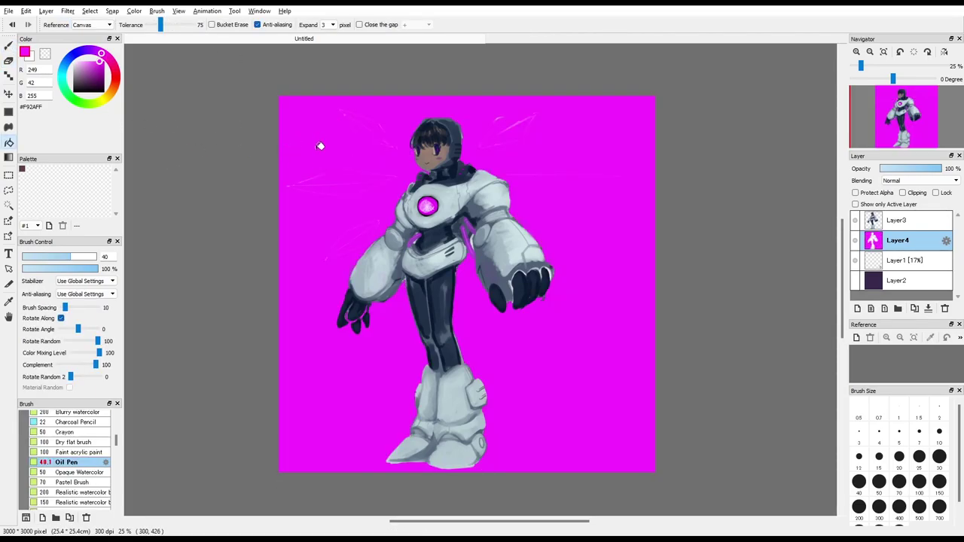
pyautogui.hotkey('ctrl', 'z')
pyautogui.click(8, 46)
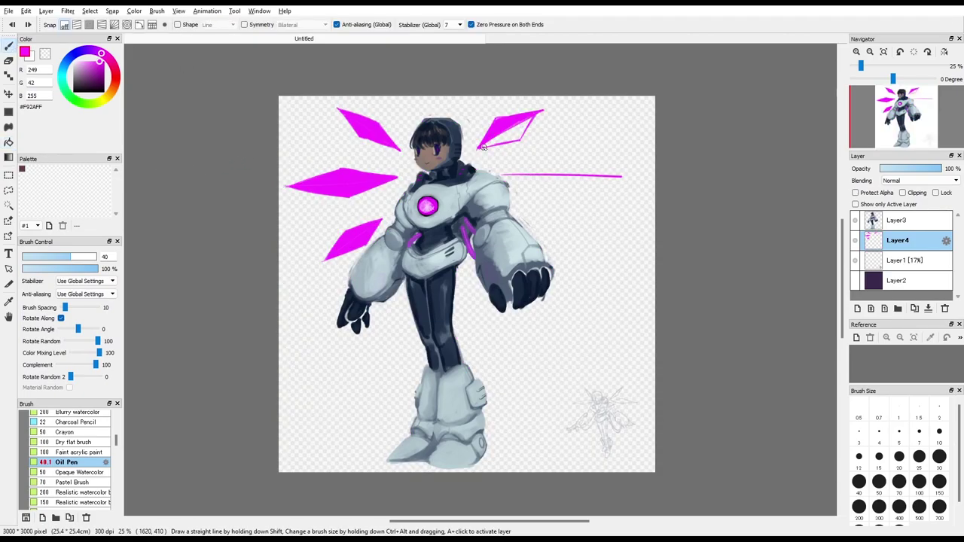
pyautogui.press('g')
pyautogui.click(515, 130)
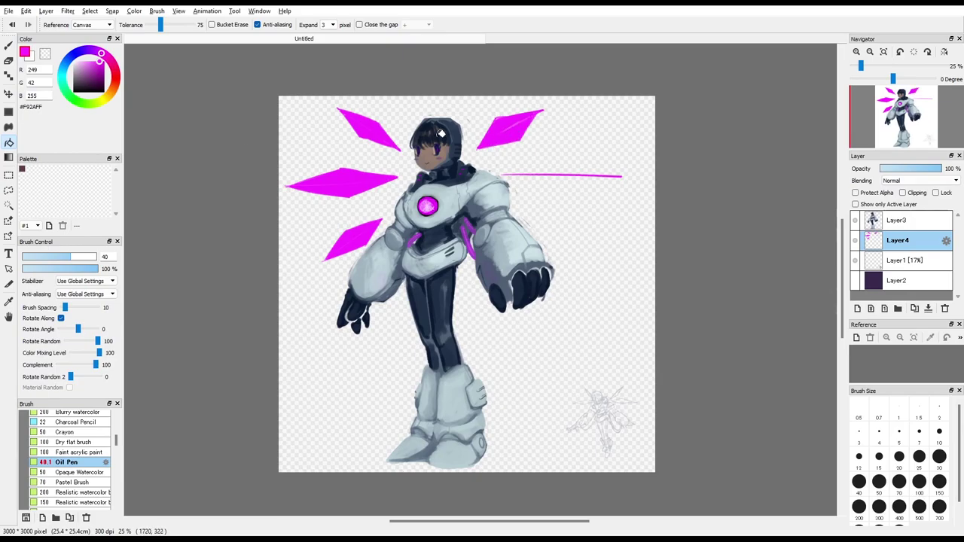
# Step: Outline the long horizontal crystal beside the shoulder on the canvas's right side and bucket-fill it with magenta
pyautogui.press('n')
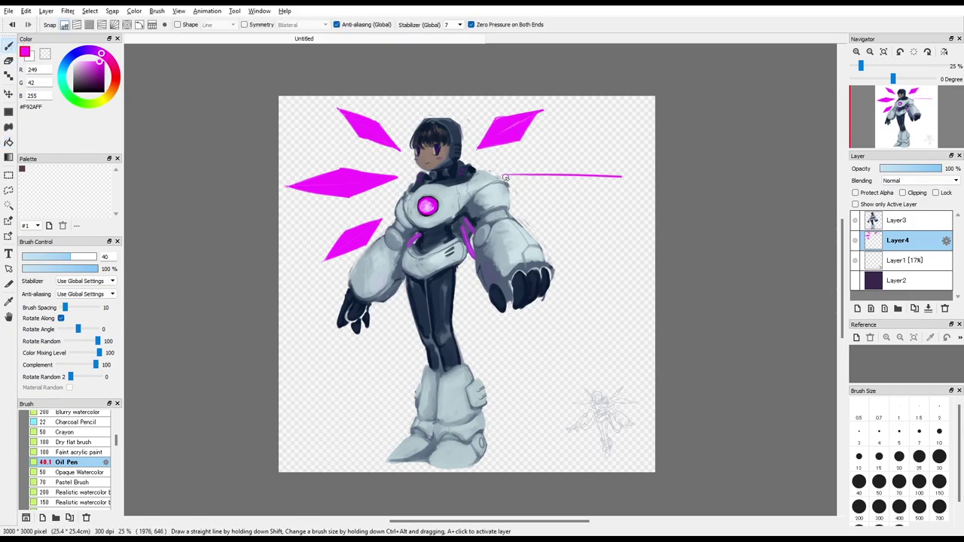
pyautogui.moveTo(497, 173)
pyautogui.mouseDown()
pyautogui.moveTo(570, 194)
pyautogui.moveTo(621, 178)
pyautogui.mouseUp()
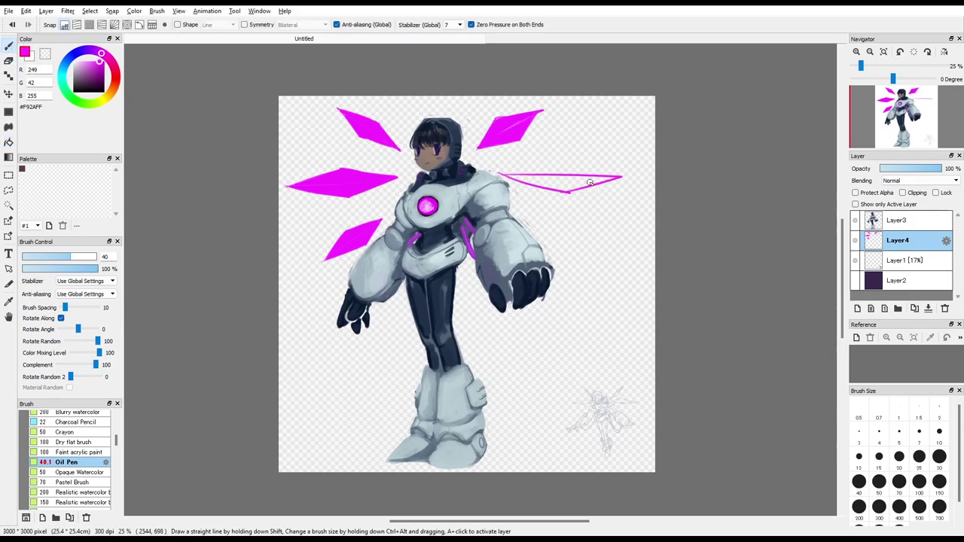
pyautogui.moveTo(500, 174)
pyautogui.mouseDown()
pyautogui.moveTo(561, 160)
pyautogui.moveTo(606, 176)
pyautogui.mouseUp()
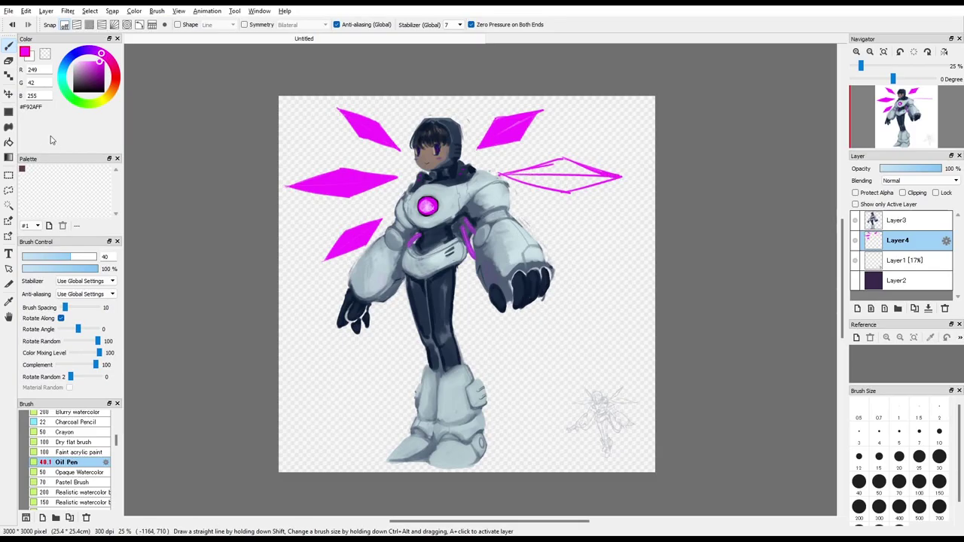
pyautogui.click(8, 142)
pyautogui.click(569, 176)
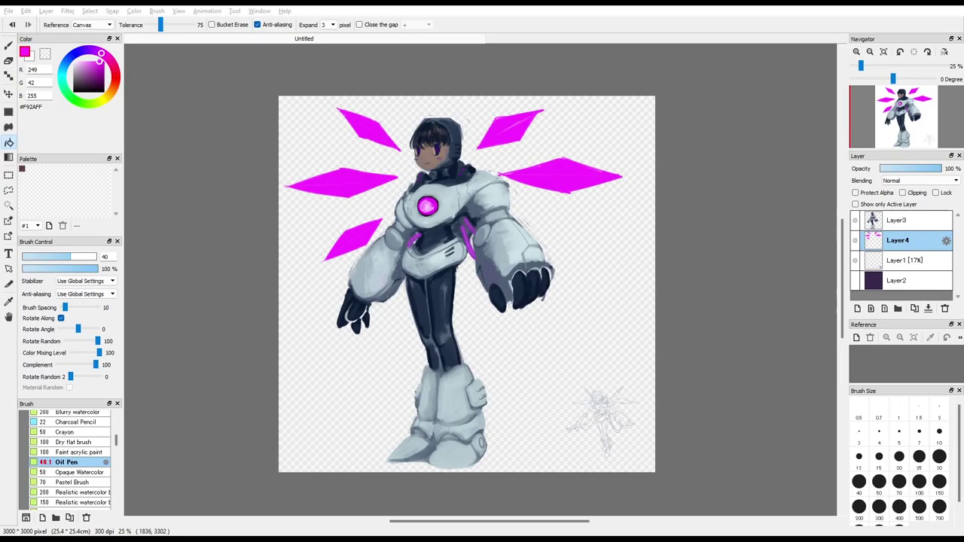
# Step: Paste the copied image onto its own layer, view it at 100% zoom and delete that layer
pyautogui.hotkey('ctrl', 'v')
pyautogui.moveTo(884, 100)
pyautogui.mouseDown()
pyautogui.moveTo(884, 113)
pyautogui.moveTo(871, 97)
pyautogui.moveTo(891, 98)
pyautogui.moveTo(888, 90)
pyautogui.mouseUp()
pyautogui.click(856, 52)
pyautogui.click(857, 53)
pyautogui.click(857, 53)
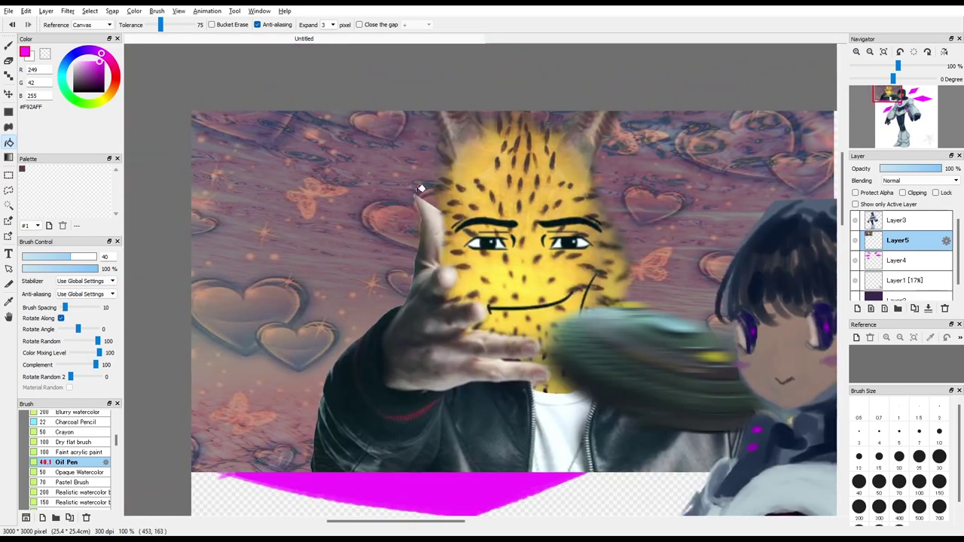
pyautogui.click(870, 51)
pyautogui.click(870, 51)
pyautogui.click(870, 52)
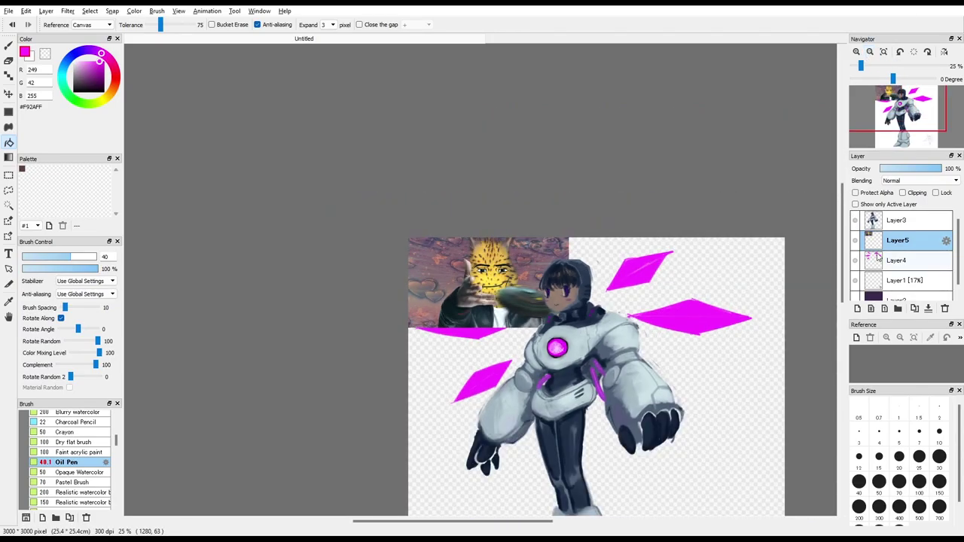
pyautogui.click(945, 309)
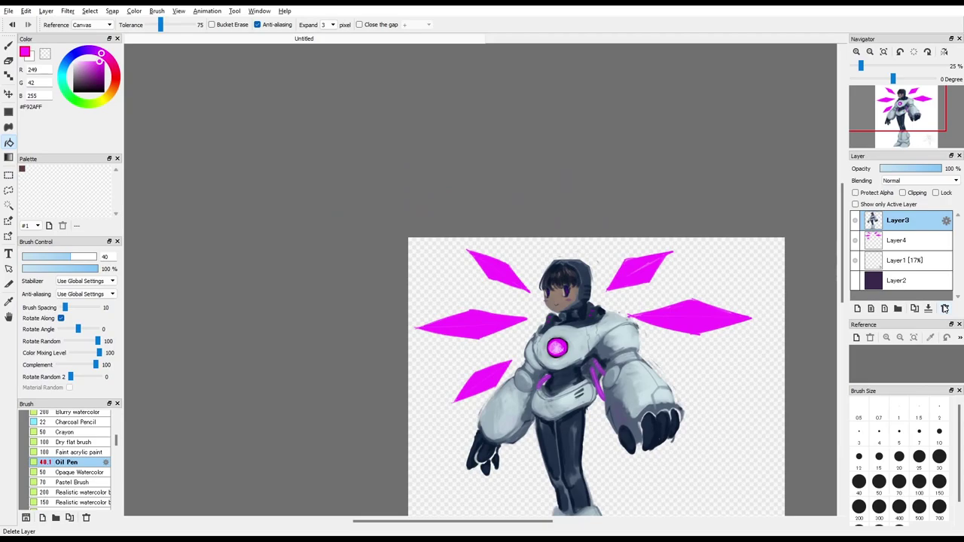
# Step: Complete the wings on Layer4 with a lower crystal behind the arm on the canvas's right side and duplicate the layer
pyautogui.click(904, 240)
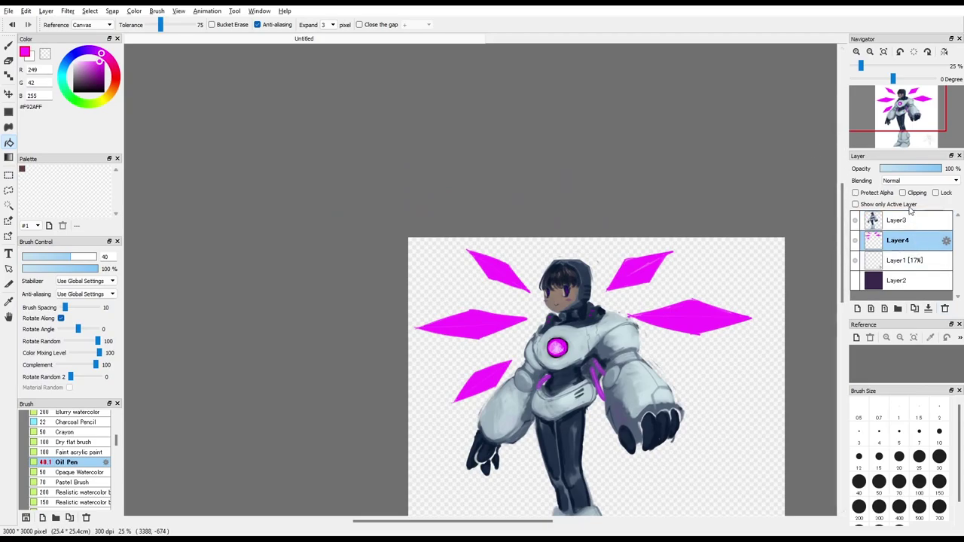
pyautogui.click(916, 110)
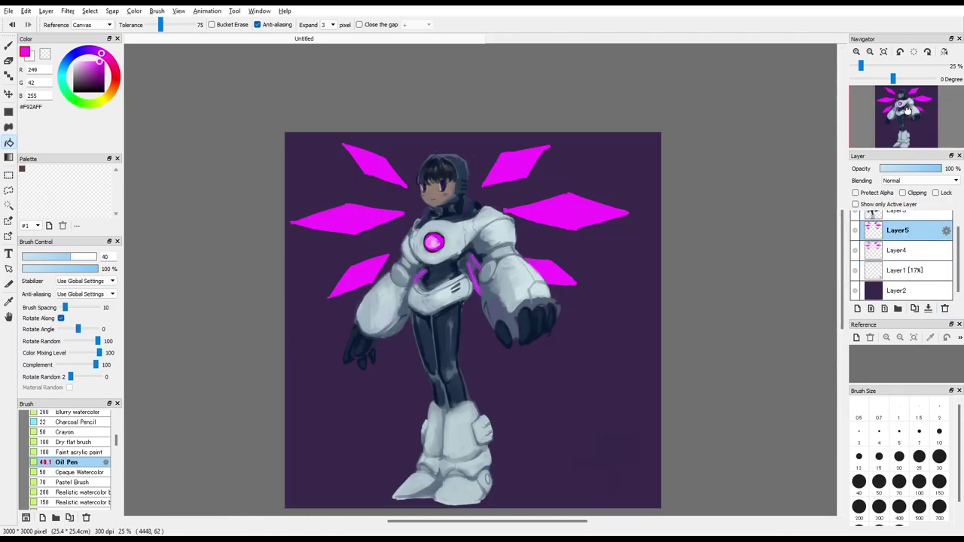
pyautogui.moveTo(908, 110); pyautogui.dragTo(909, 114)
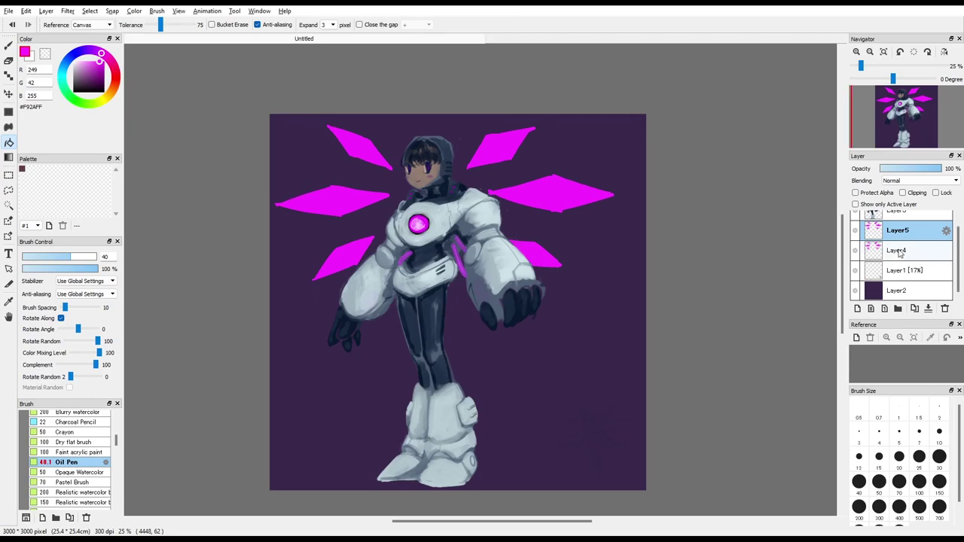
# Step: Fill the Layer2 background with dark grey across the whole canvas
pyautogui.click(855, 291)
pyautogui.click(876, 288)
pyautogui.click(73, 92)
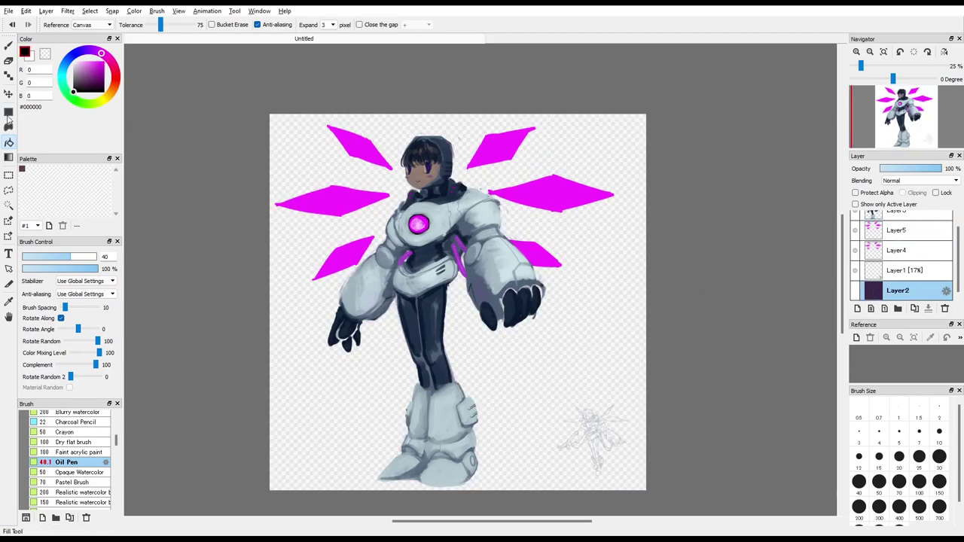
pyautogui.click(8, 112)
pyautogui.click(855, 292)
pyautogui.moveTo(204, 73); pyautogui.dragTo(747, 507)
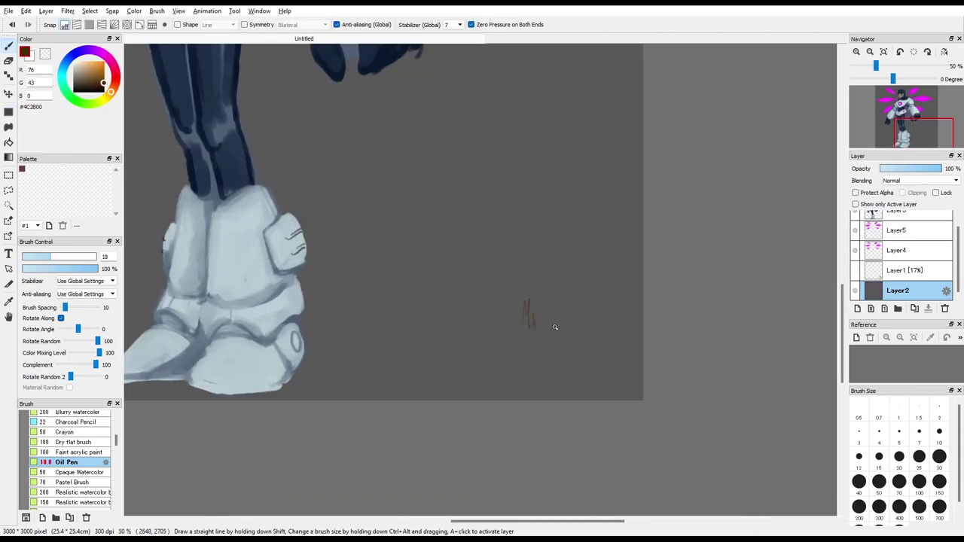
# Step: Undo the last brown signature stroke near the canvas's lower-right corner and return to a full view of the character
pyautogui.hotkey('ctrl', 'z')
pyautogui.moveTo(895, 119); pyautogui.dragTo(901, 113)
pyautogui.moveTo(876, 67); pyautogui.dragTo(864, 69)
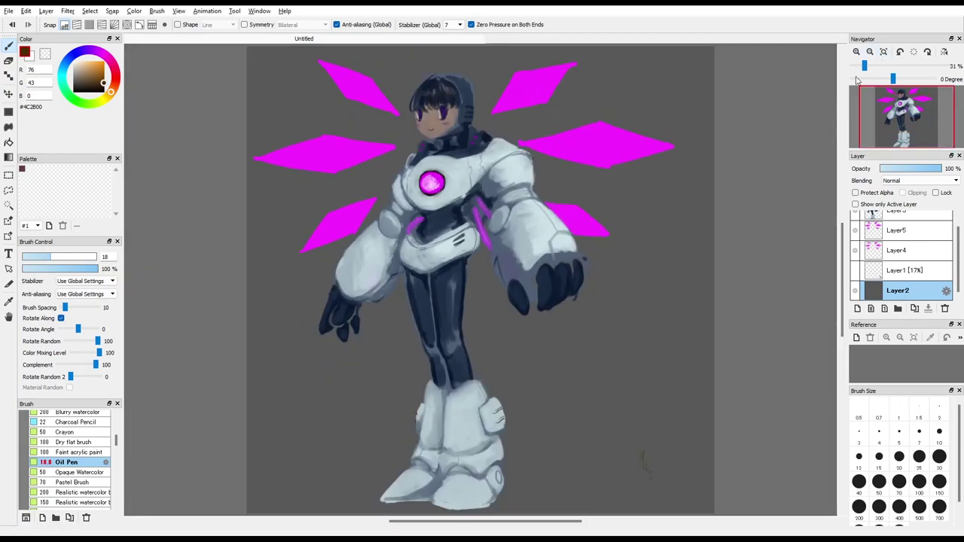